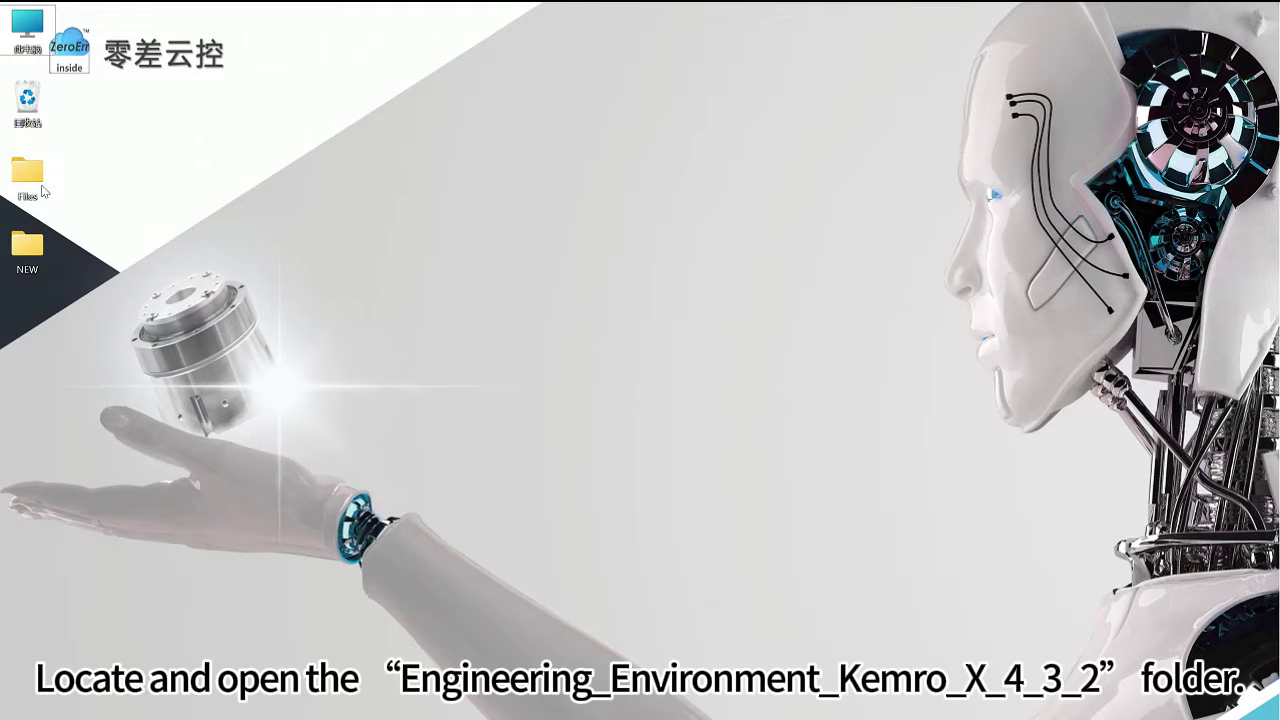
- Launch CodeMeterRuntime.exe from KEBA > Engineering_Environment_Kemro_X_4_3_2 > Third Party > CodeMeterRunTime
double_click(37, 187)
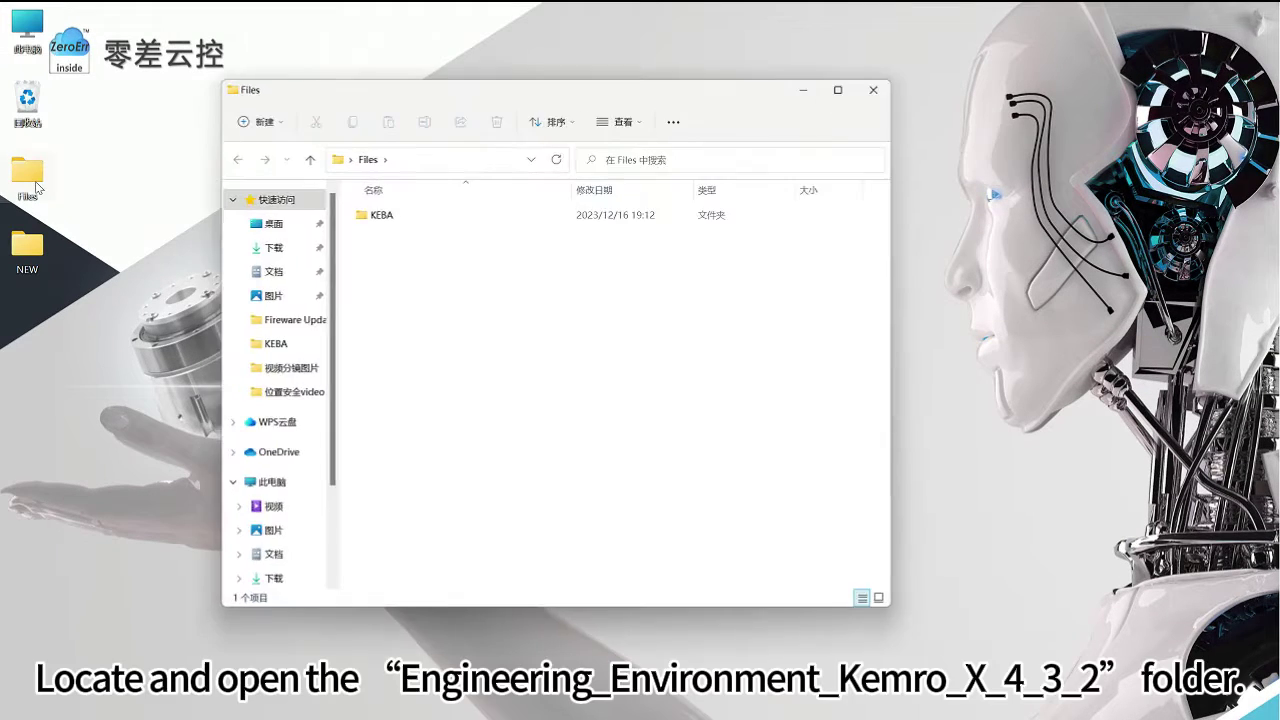
double_click(410, 216)
double_click(579, 240)
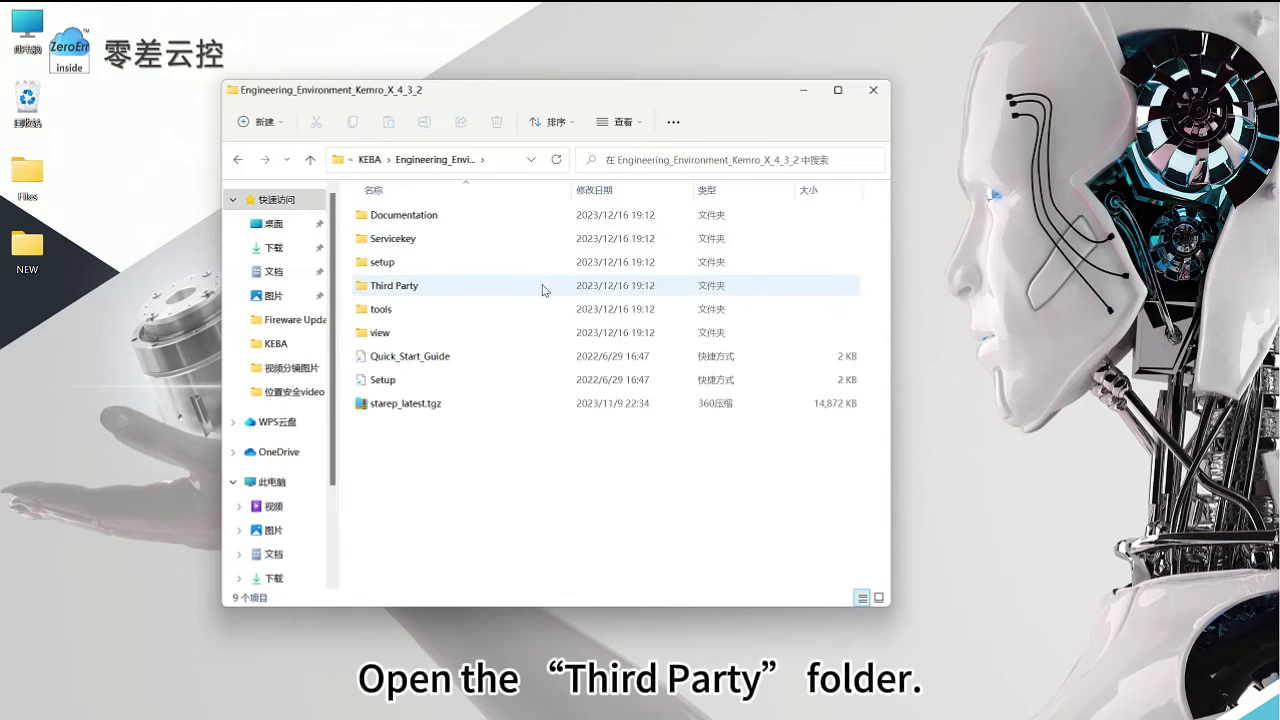
double_click(543, 287)
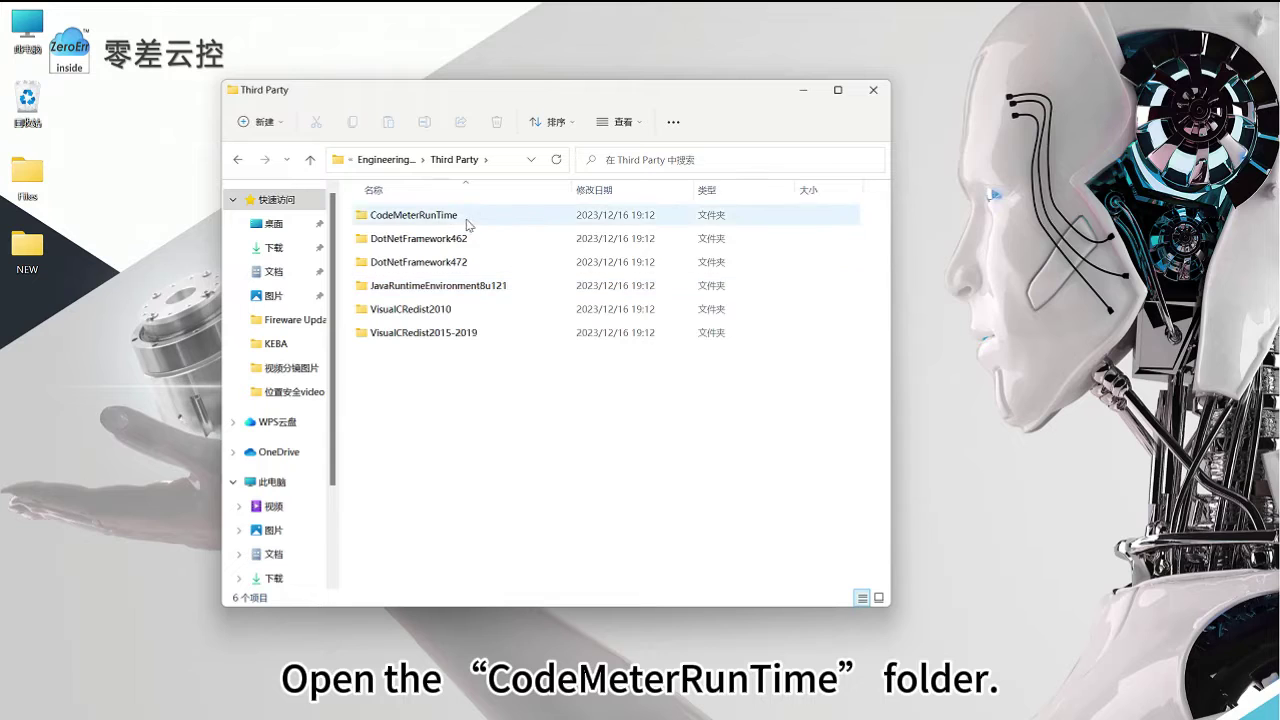
double_click(468, 218)
left_click(467, 220)
key("Return")
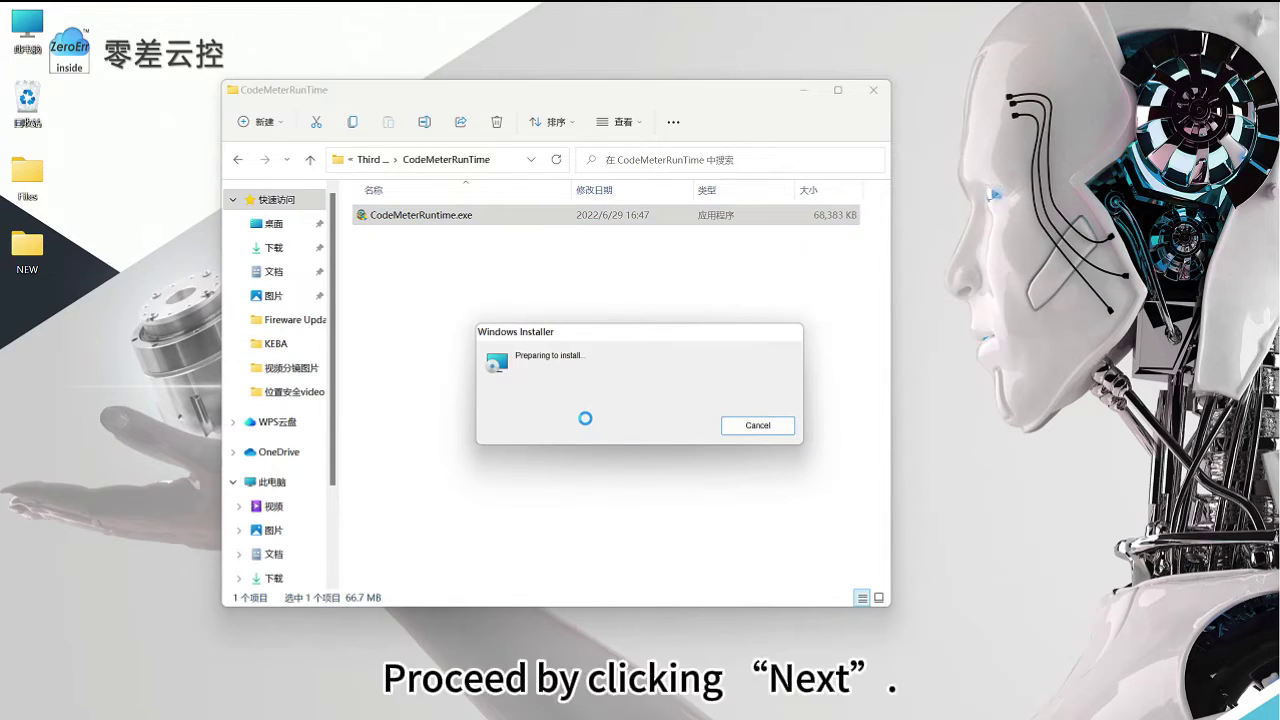
- Accept the license and install CodeMeter Runtime Kit v7.30a for all users with default features
left_click(744, 514)
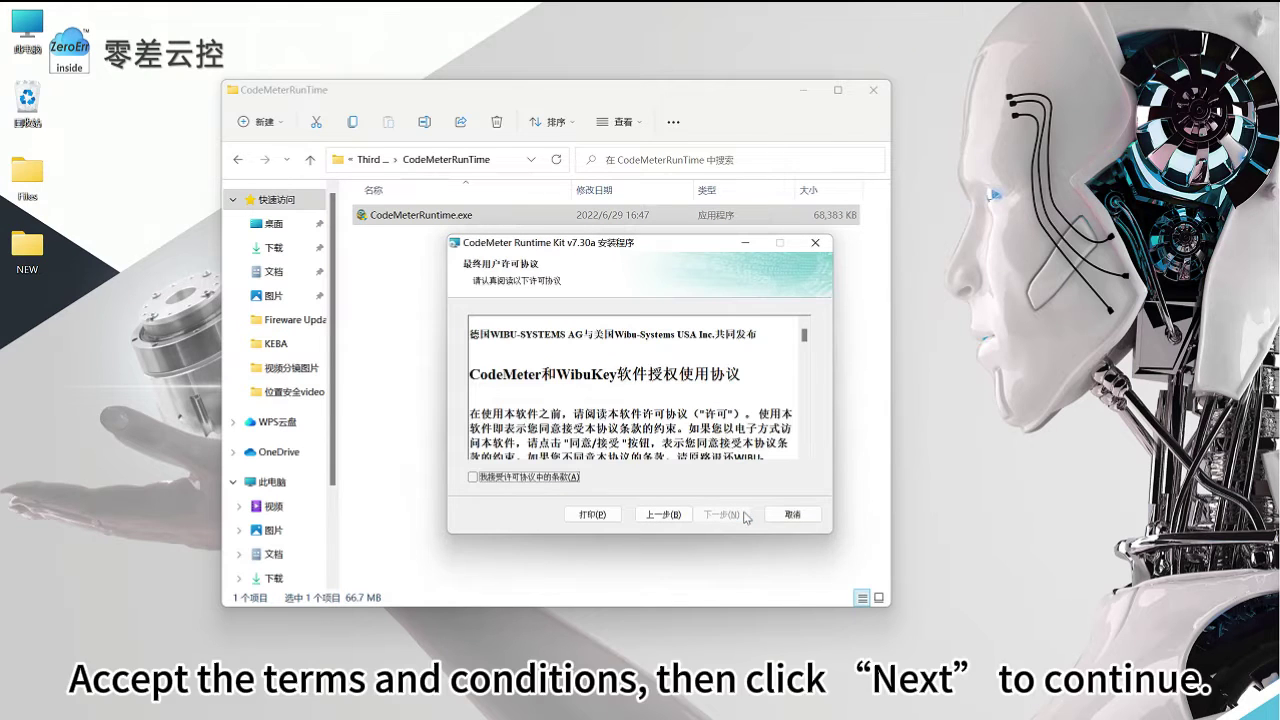
left_click(511, 481)
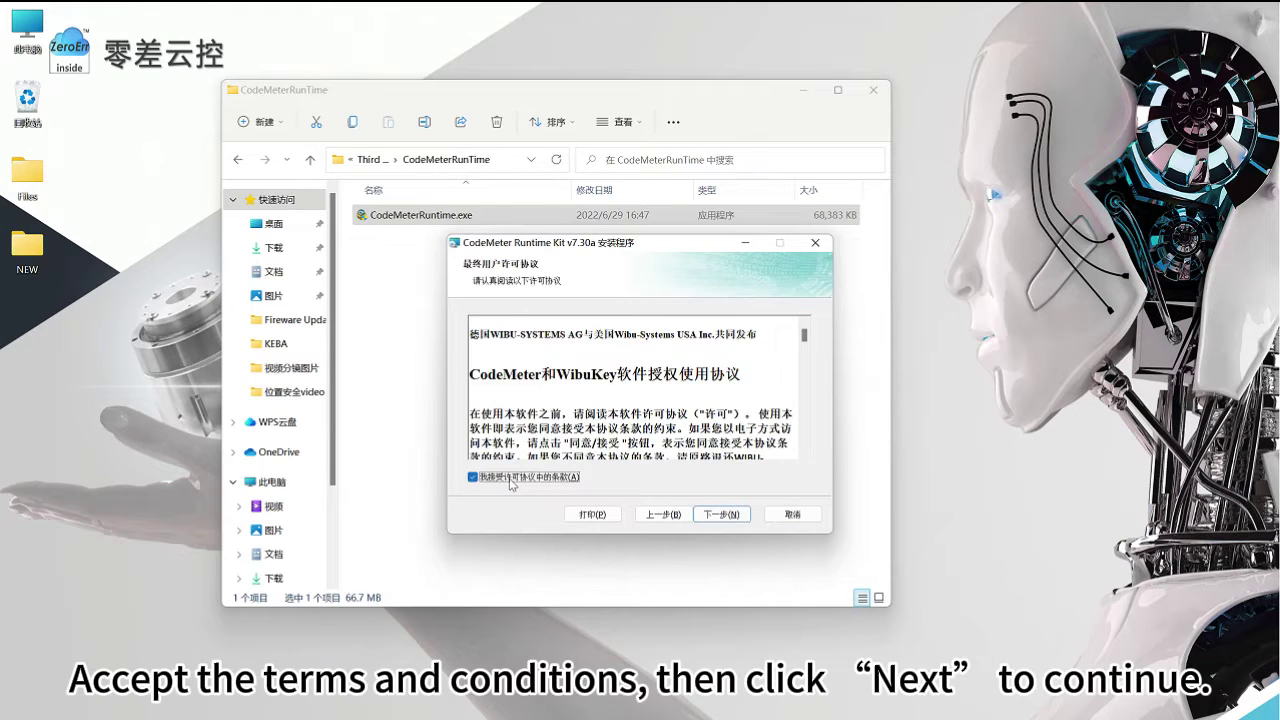
left_click(730, 515)
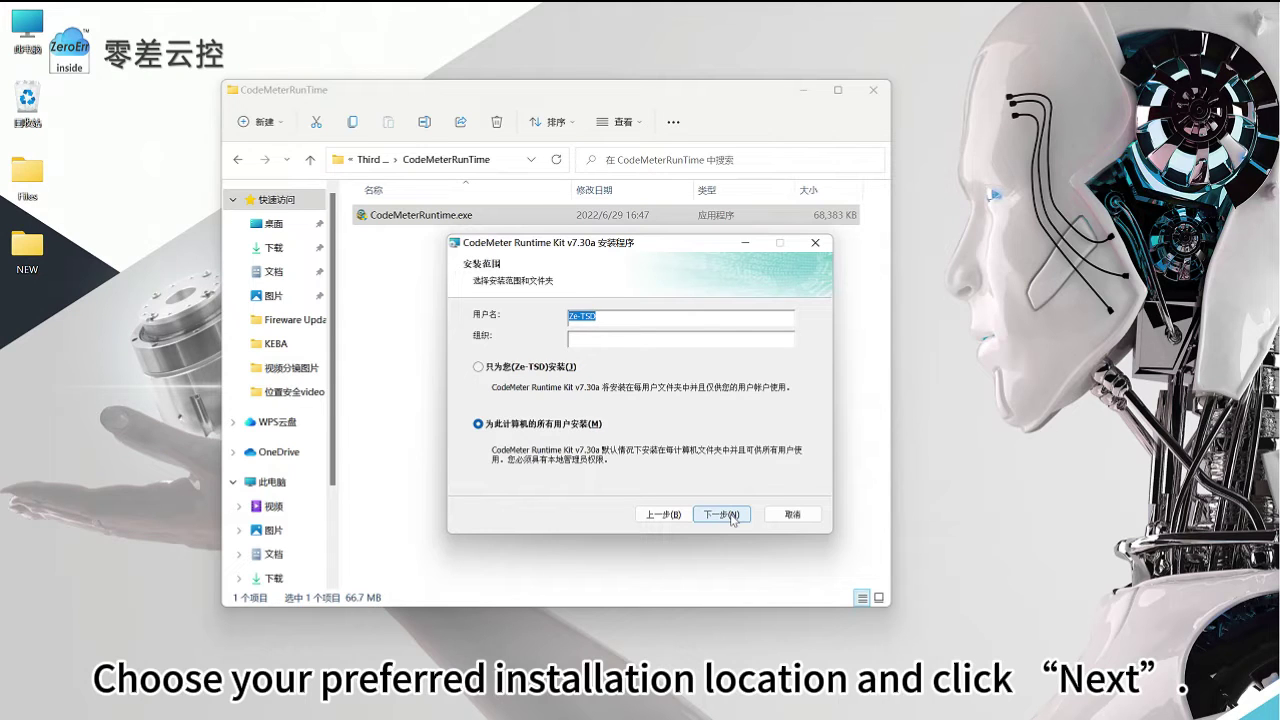
left_click(730, 516)
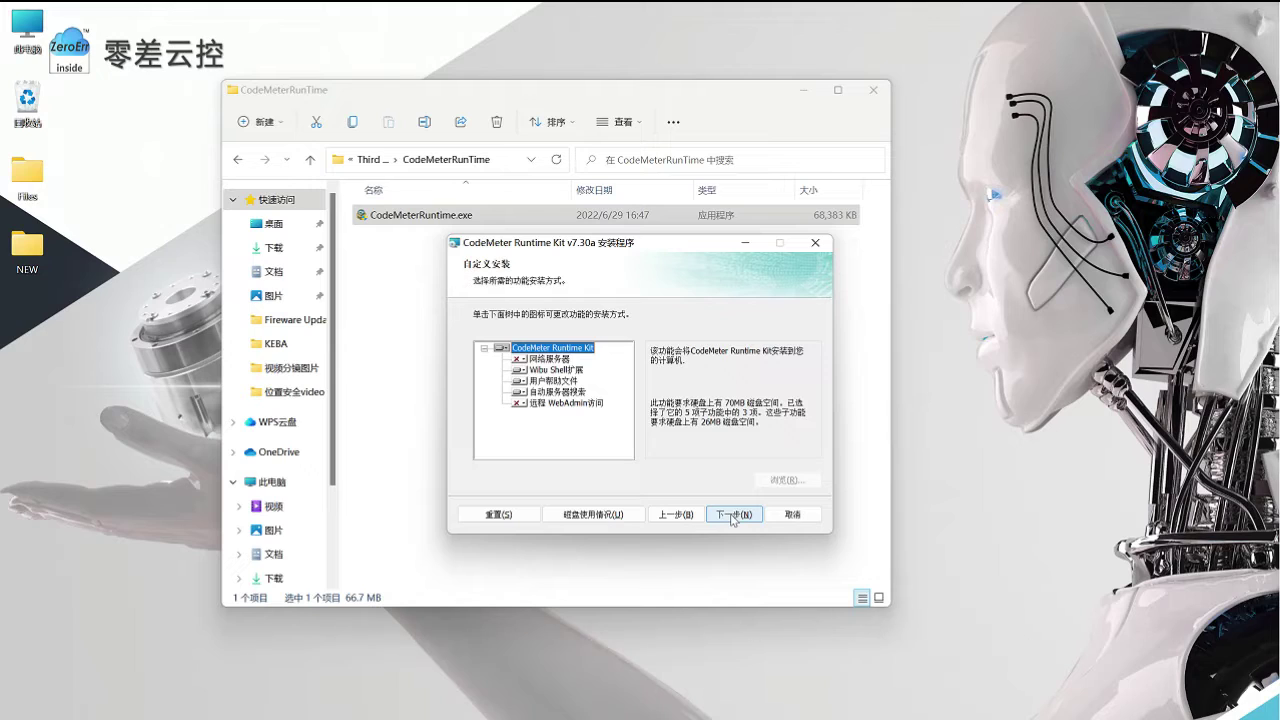
left_click(733, 515)
left_click(733, 515)
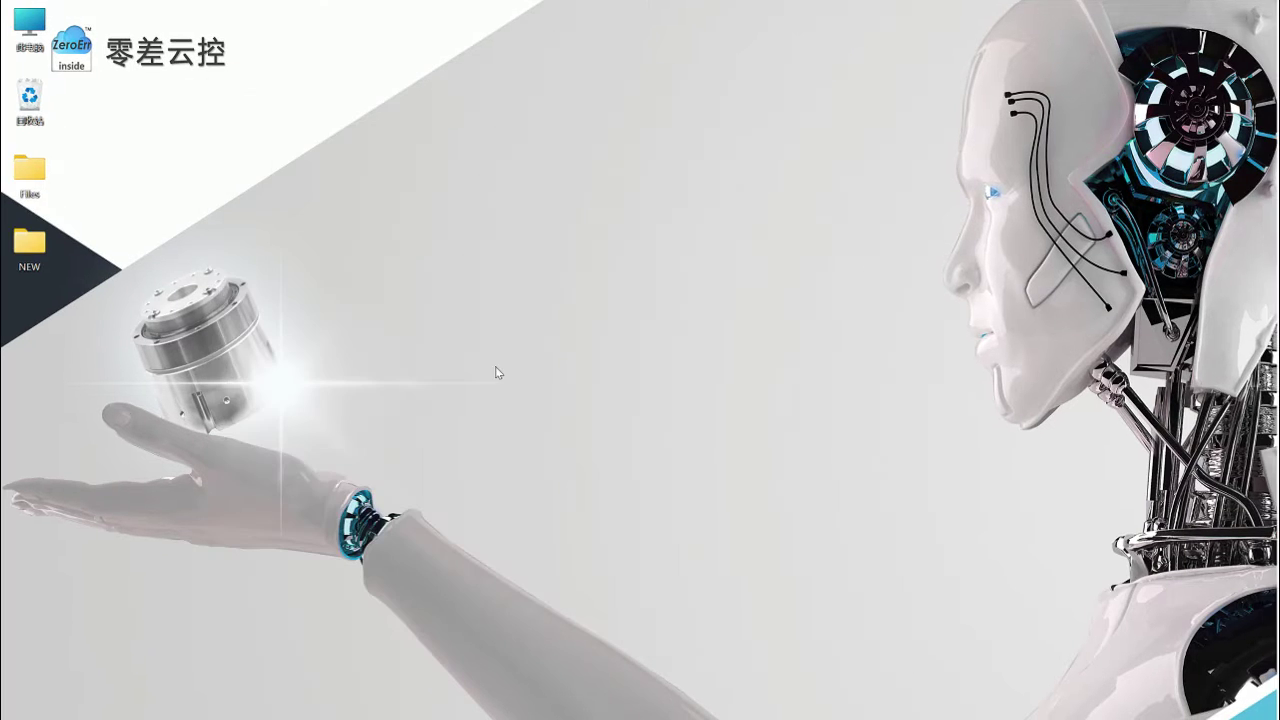
- Locate the KeStudio LX Setup.exe in the Engineering_Environment_Kemro_X_4_3_2 tools > KeStudio_LX folder
double_click(37, 183)
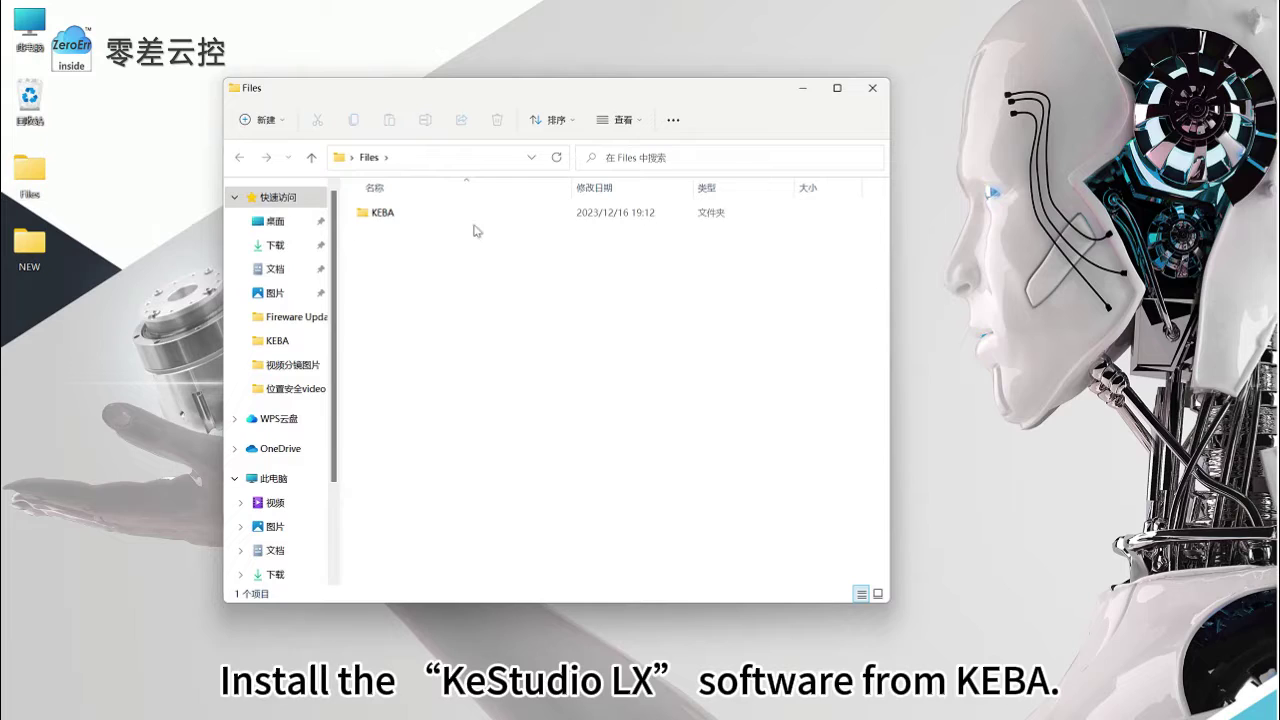
double_click(478, 214)
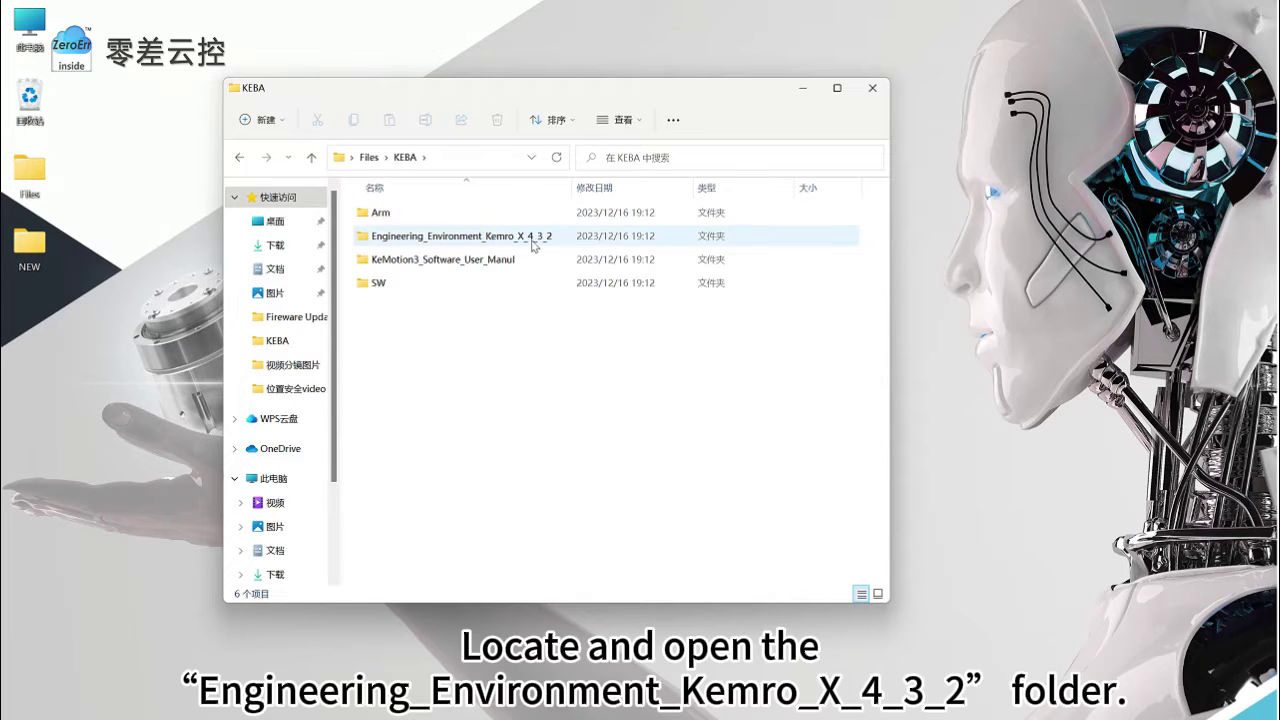
double_click(561, 243)
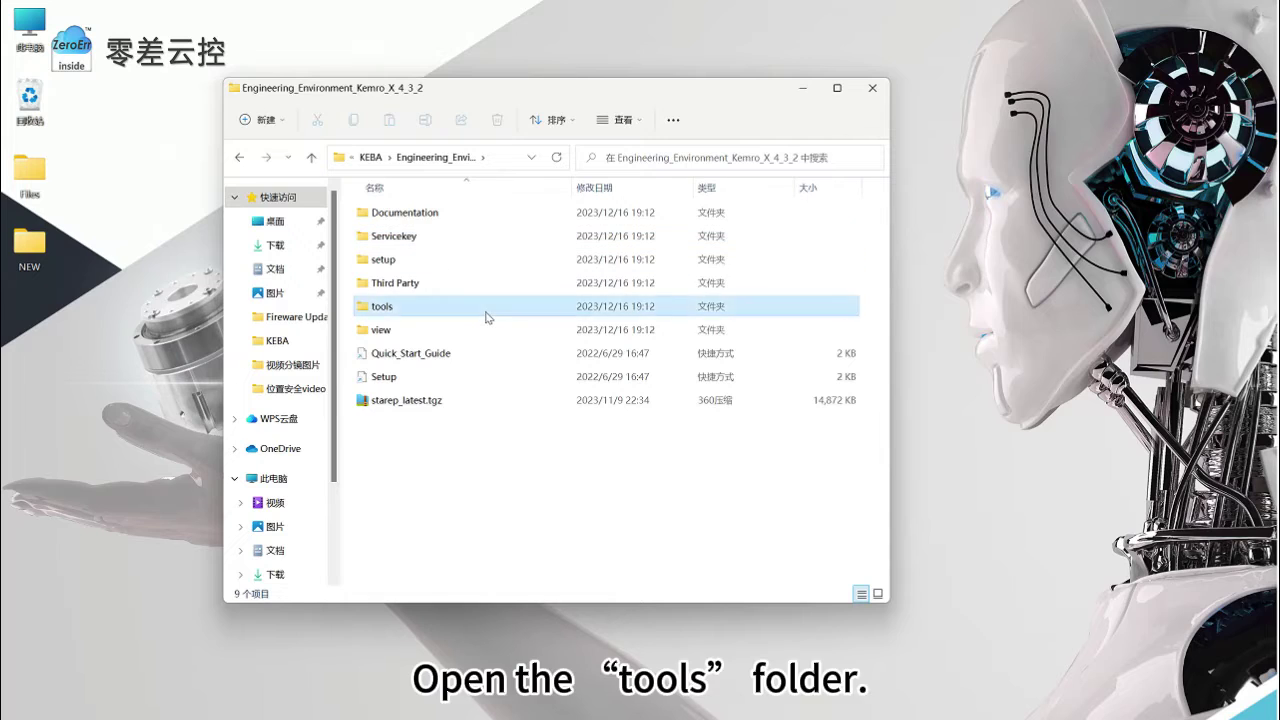
double_click(489, 308)
double_click(437, 218)
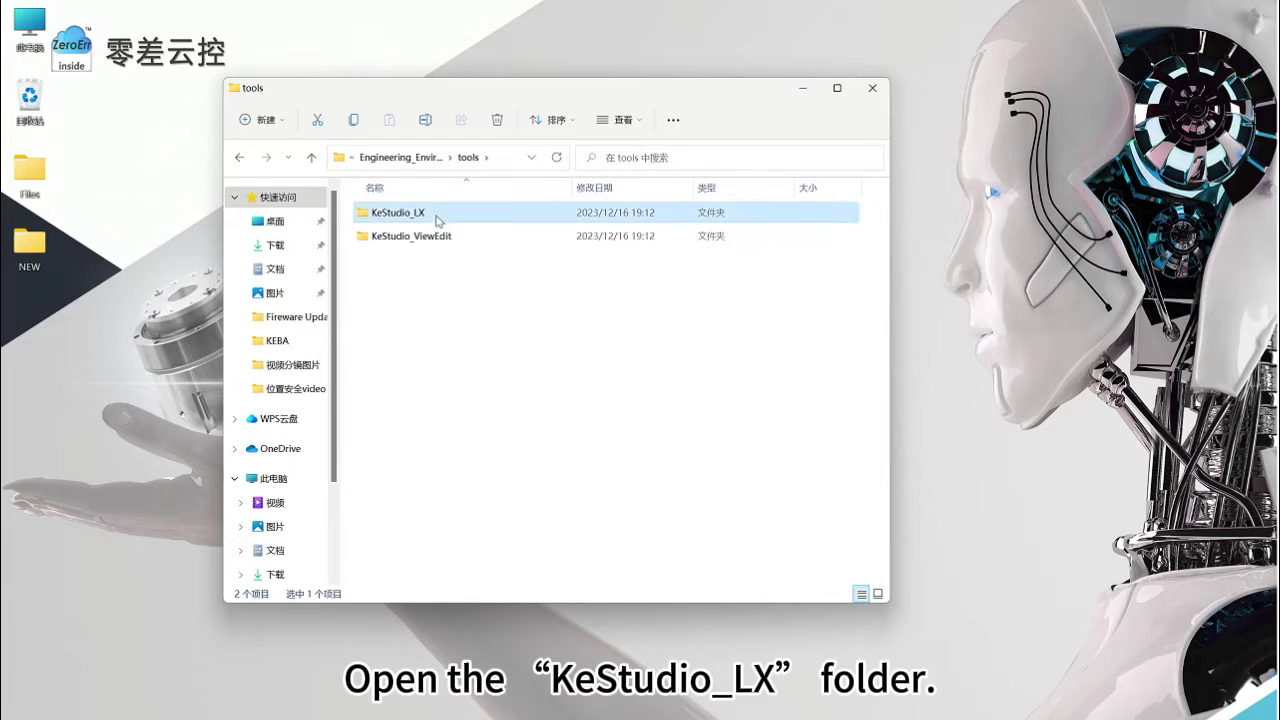
left_click(392, 353)
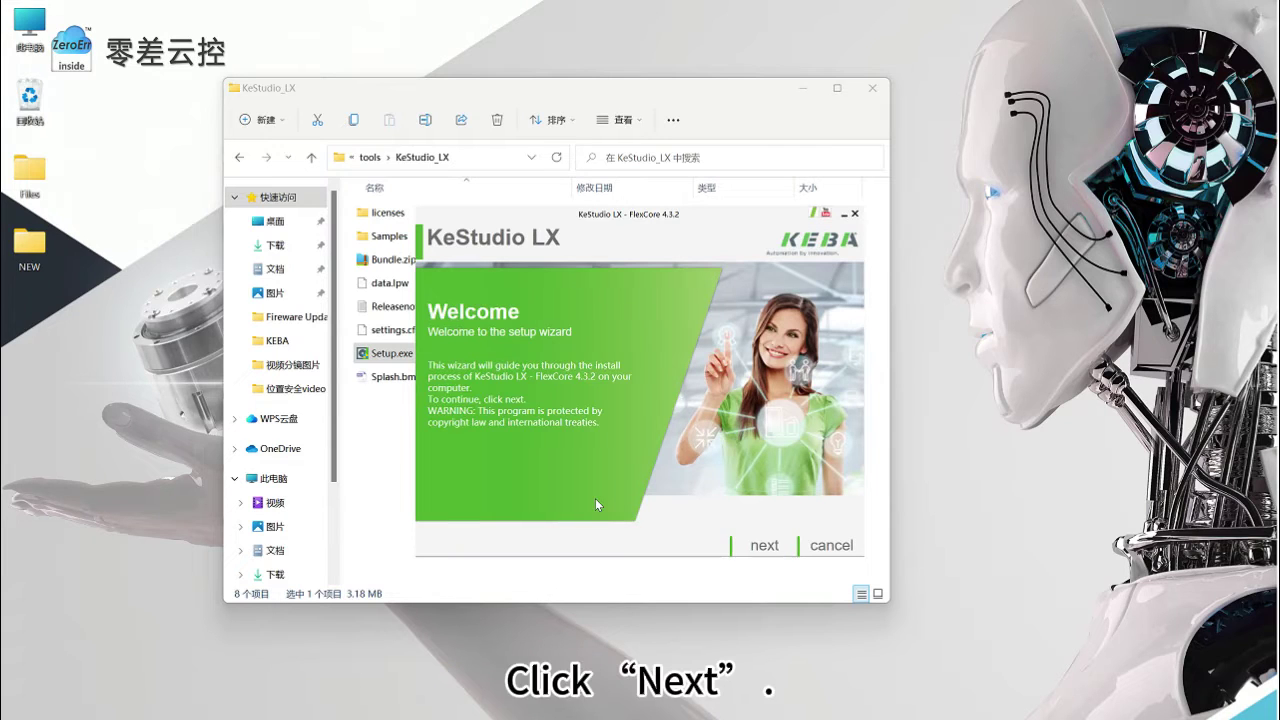
- Accept the terms, keep C:\Program Files\KEBA\ and all three shortcuts, and install
left_click(766, 547)
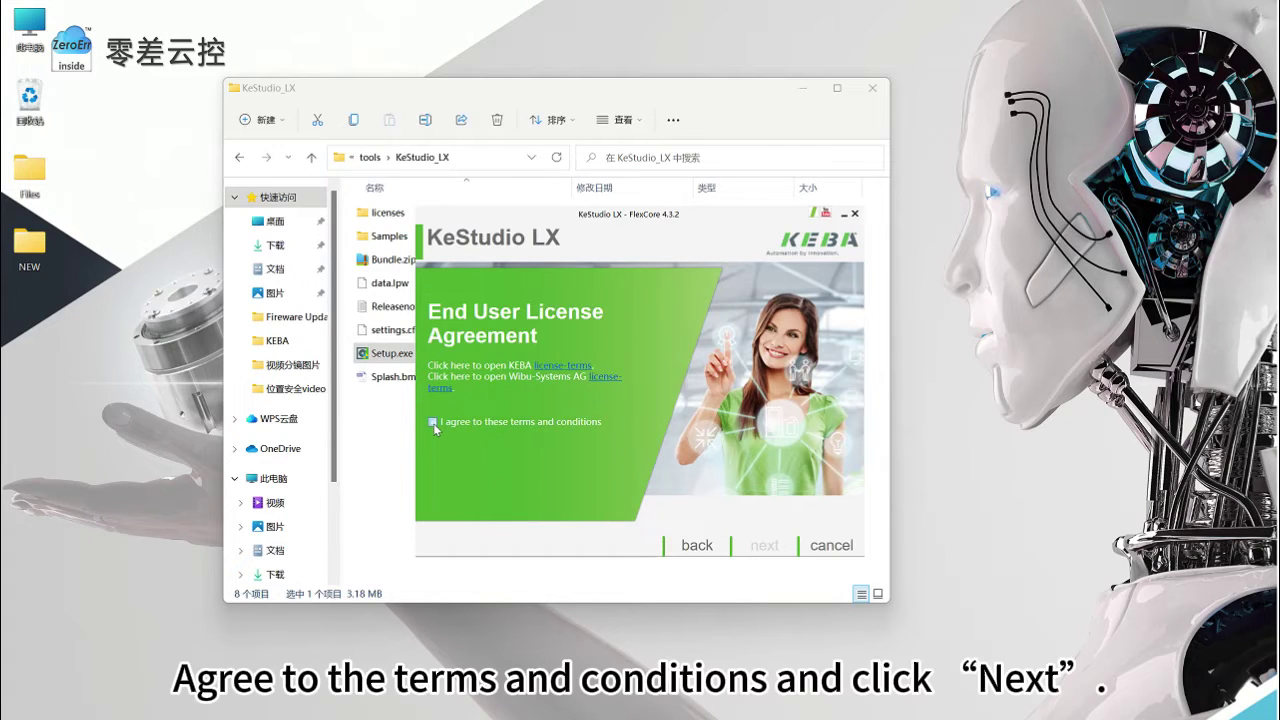
left_click(764, 546)
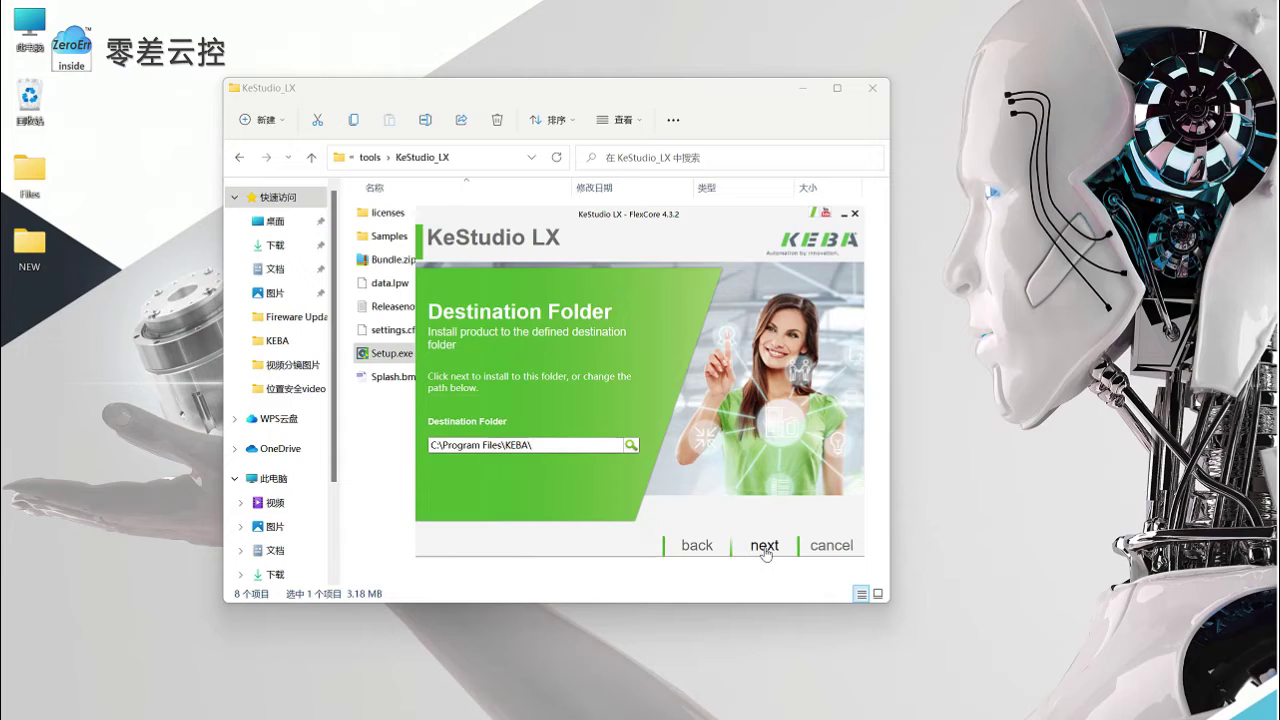
left_click(764, 548)
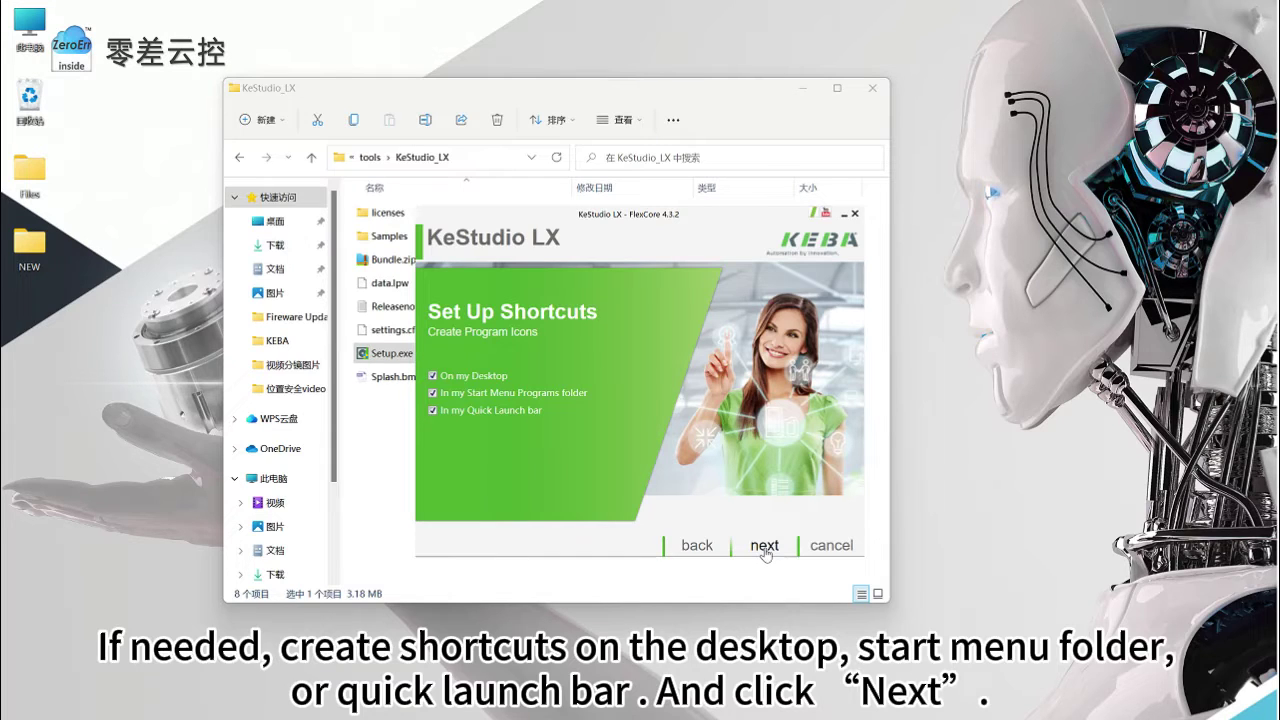
left_click(764, 548)
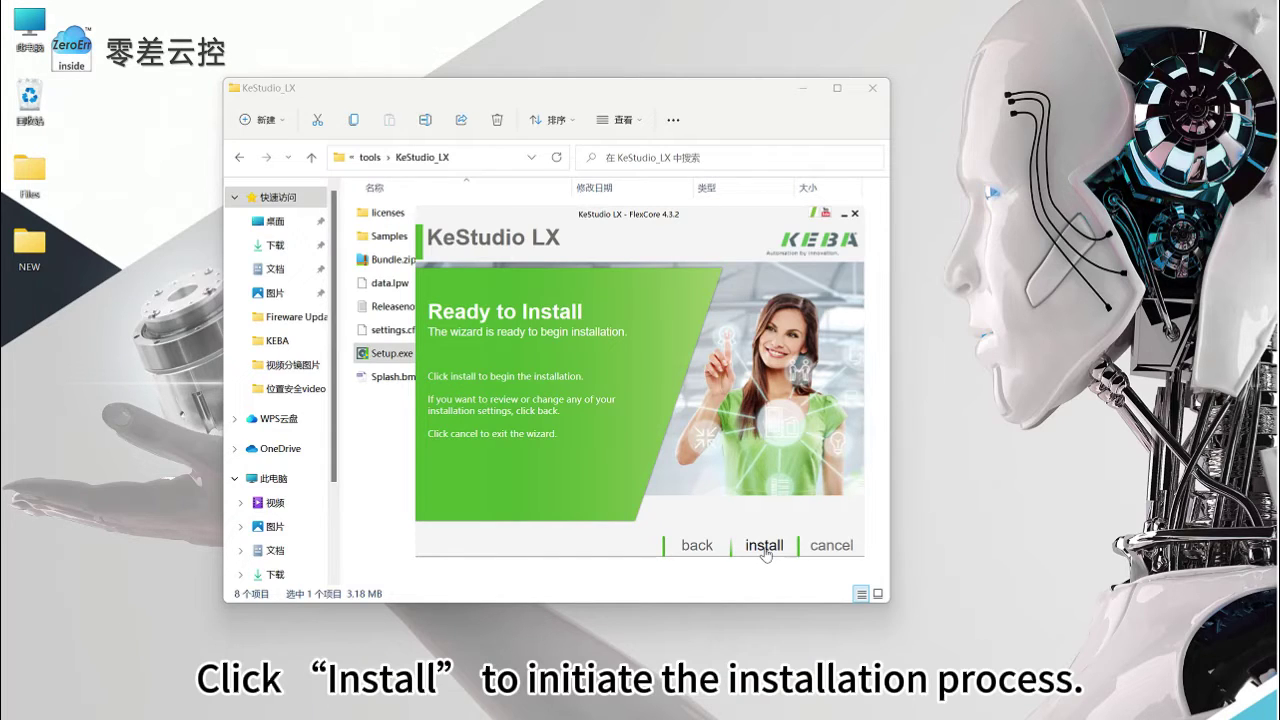
left_click(764, 548)
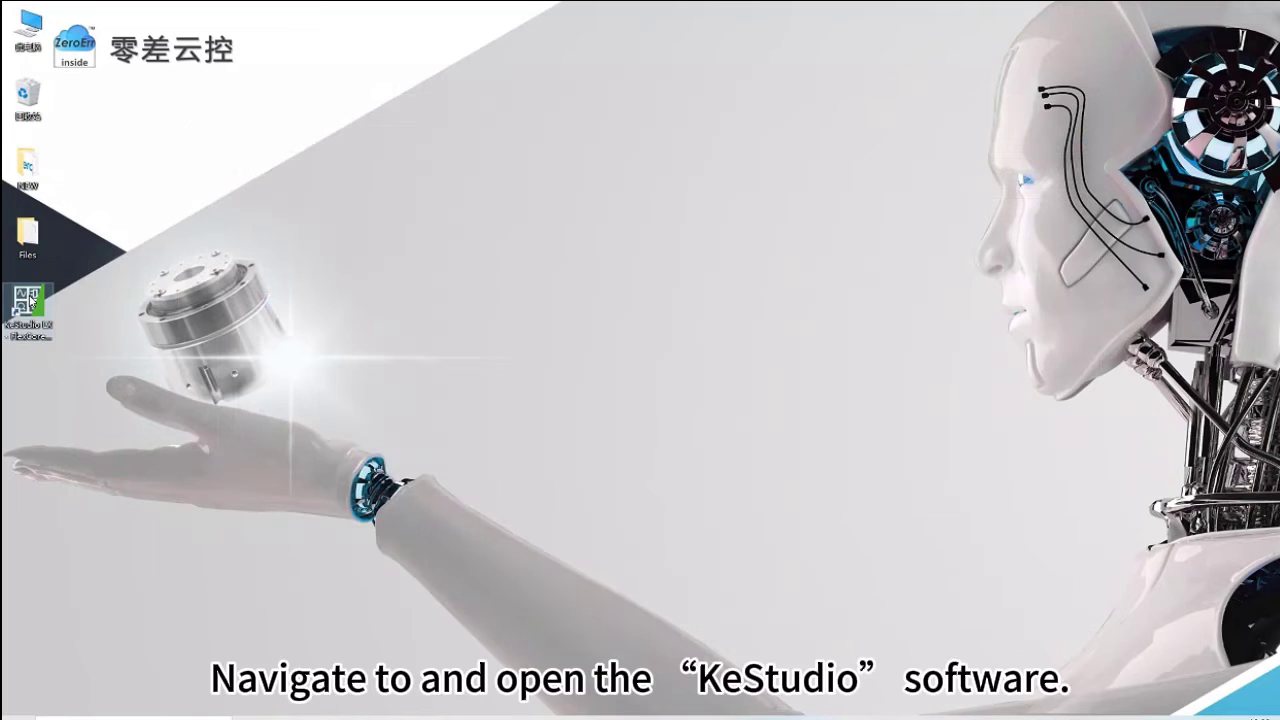
- Launch KeStudio LX and begin a device description install in Tools > Device Repository
double_click(28, 300)
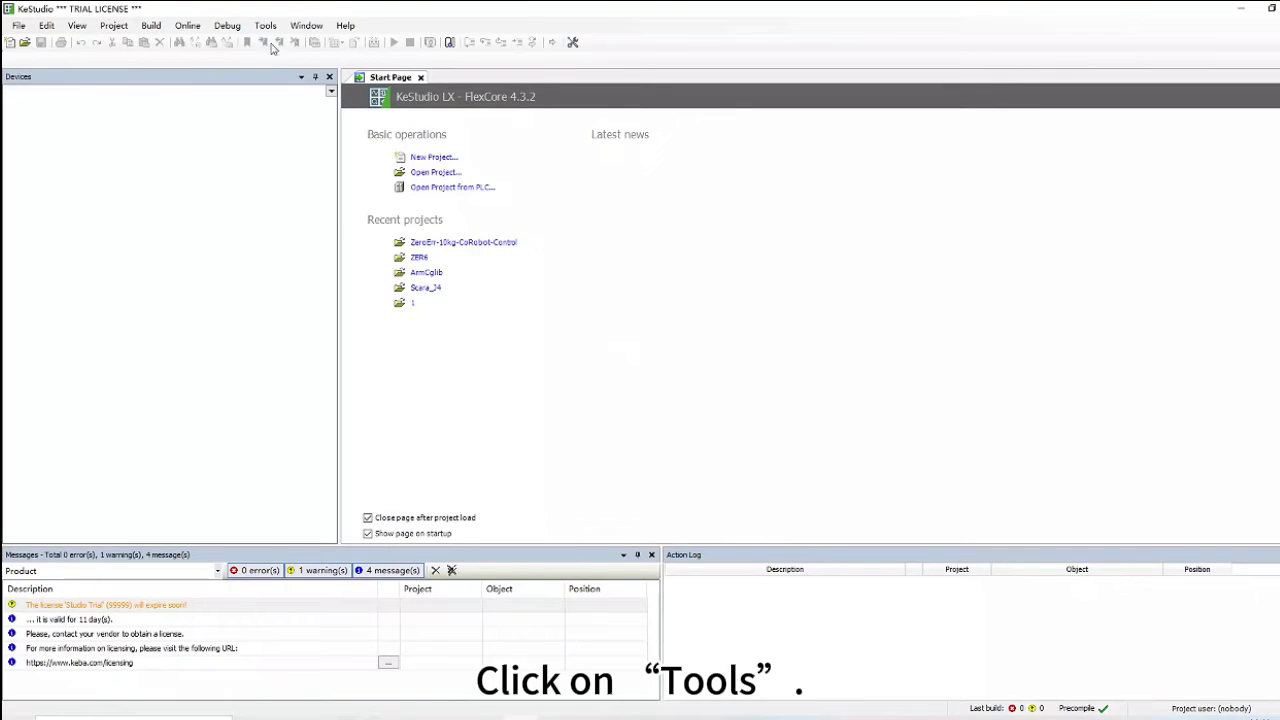
left_click(266, 26)
left_click(300, 71)
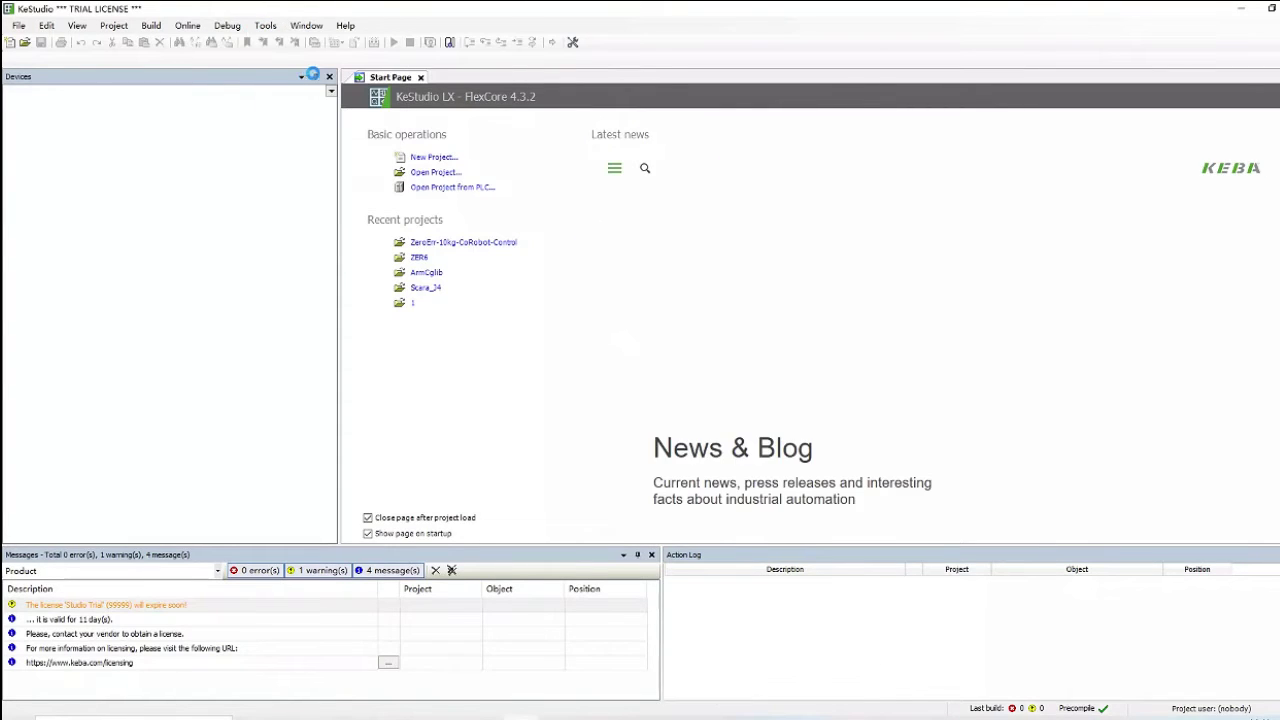
left_click(840, 163)
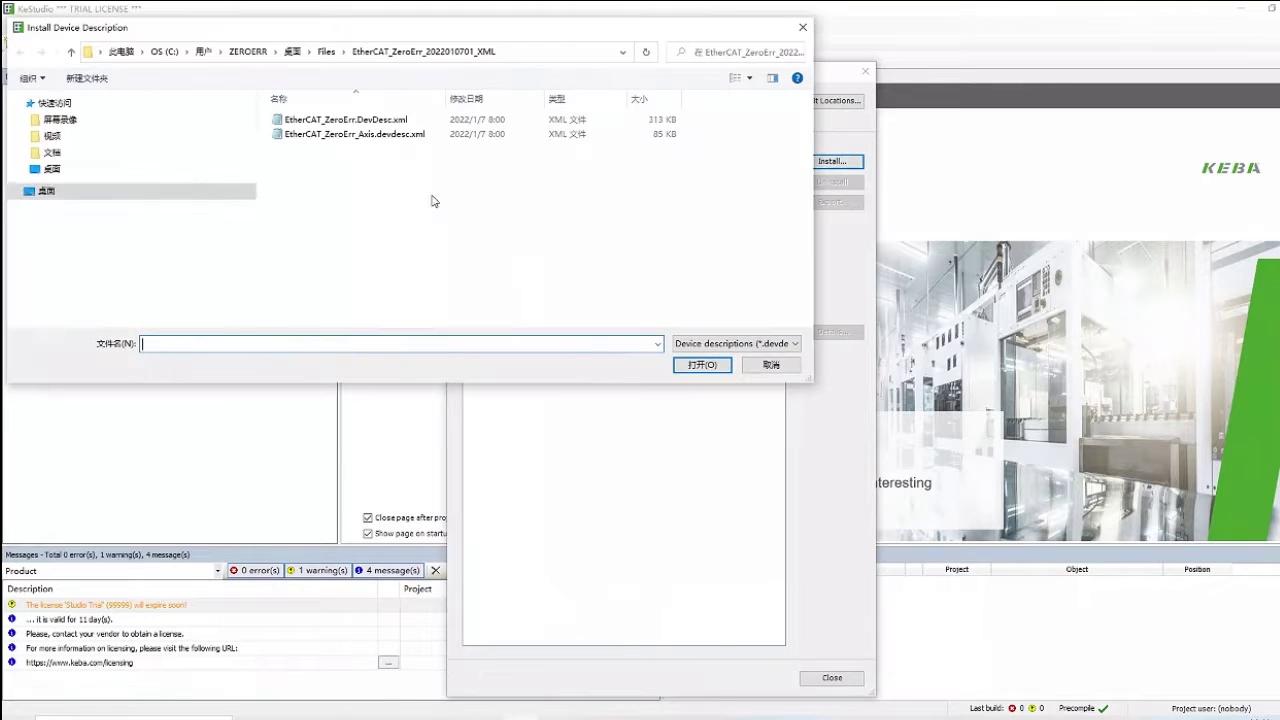
left_click(57, 278)
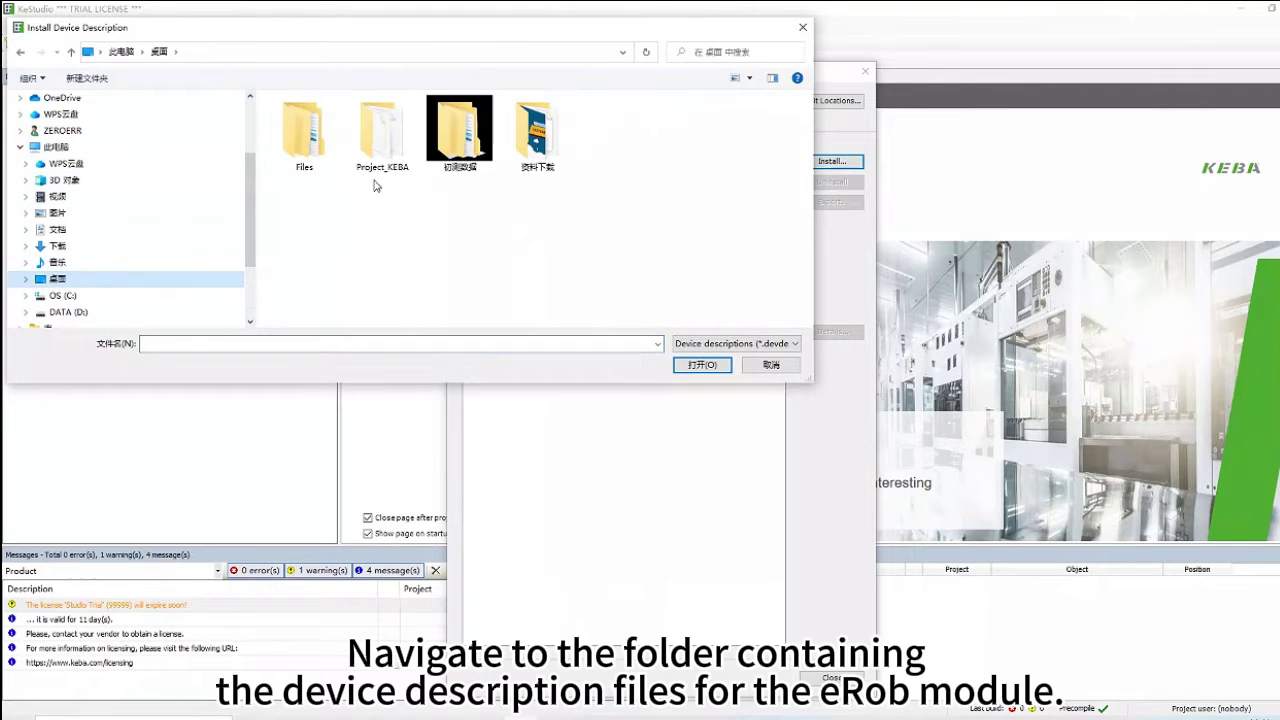
double_click(305, 145)
double_click(347, 119)
key("ctrl+a")
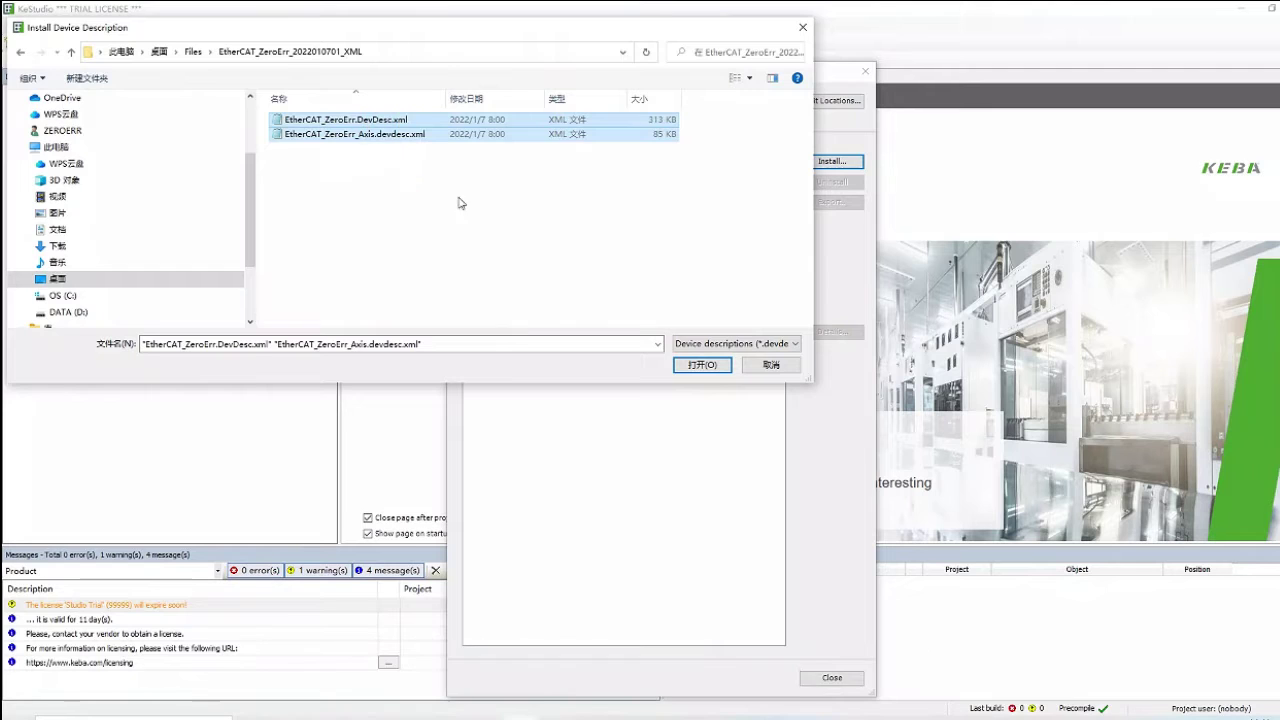
left_click(702, 365)
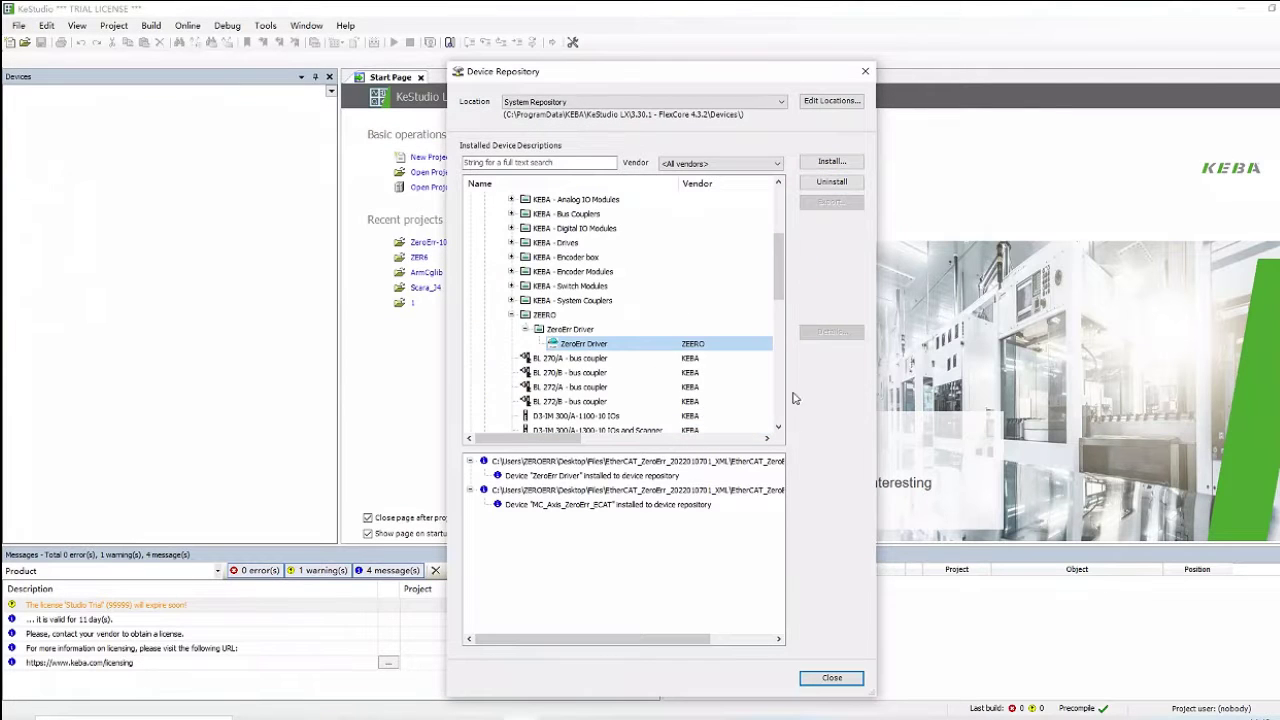
left_click(830, 678)
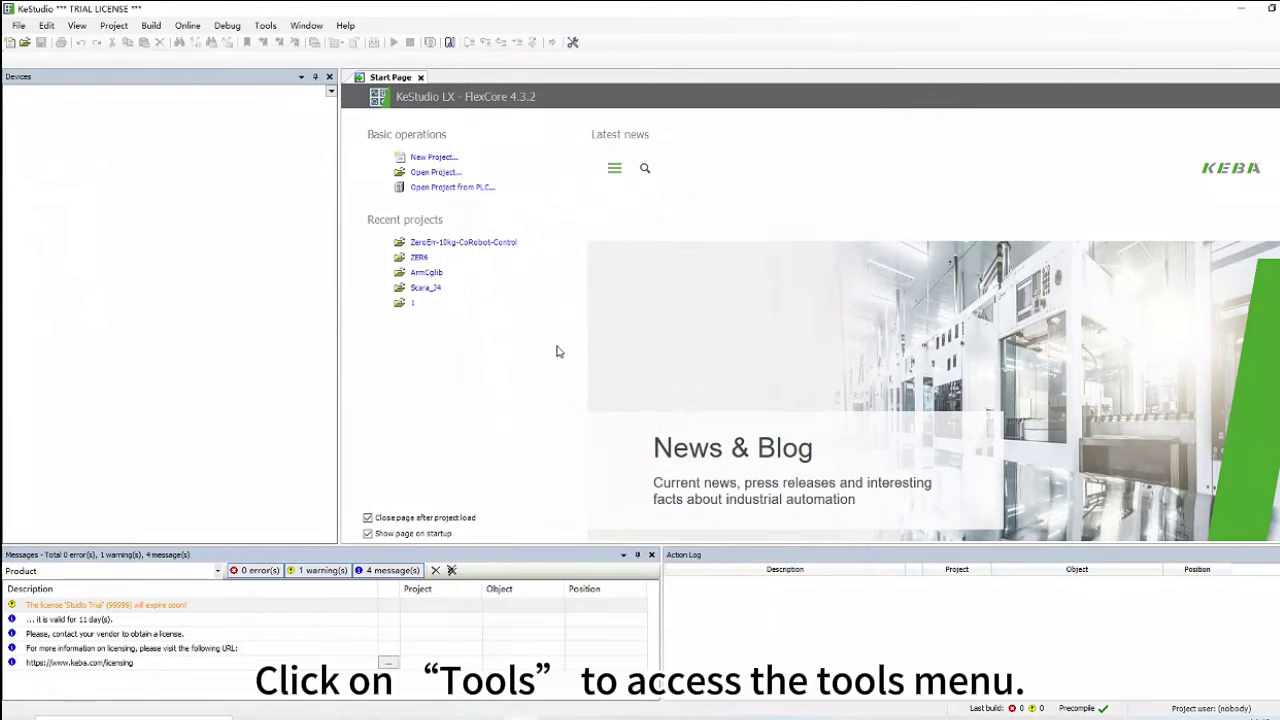
- Install both eRob library files through Tools > Library Repository
left_click(265, 25)
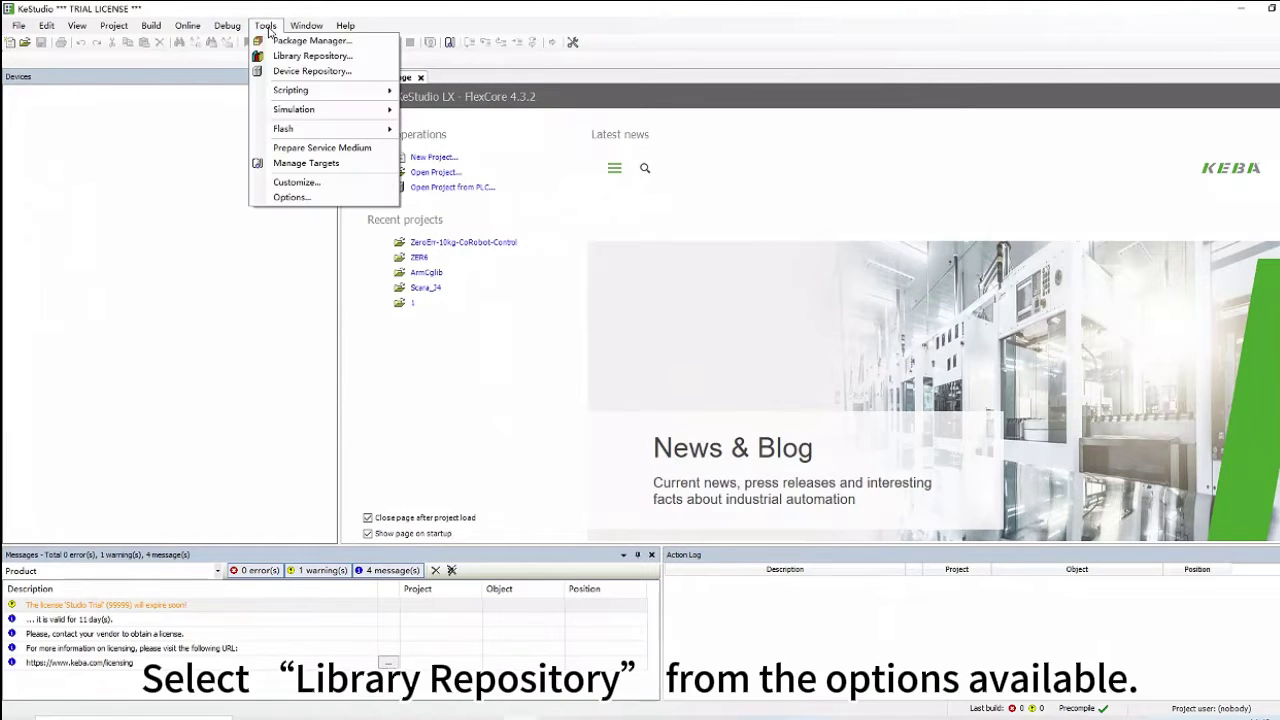
left_click(315, 58)
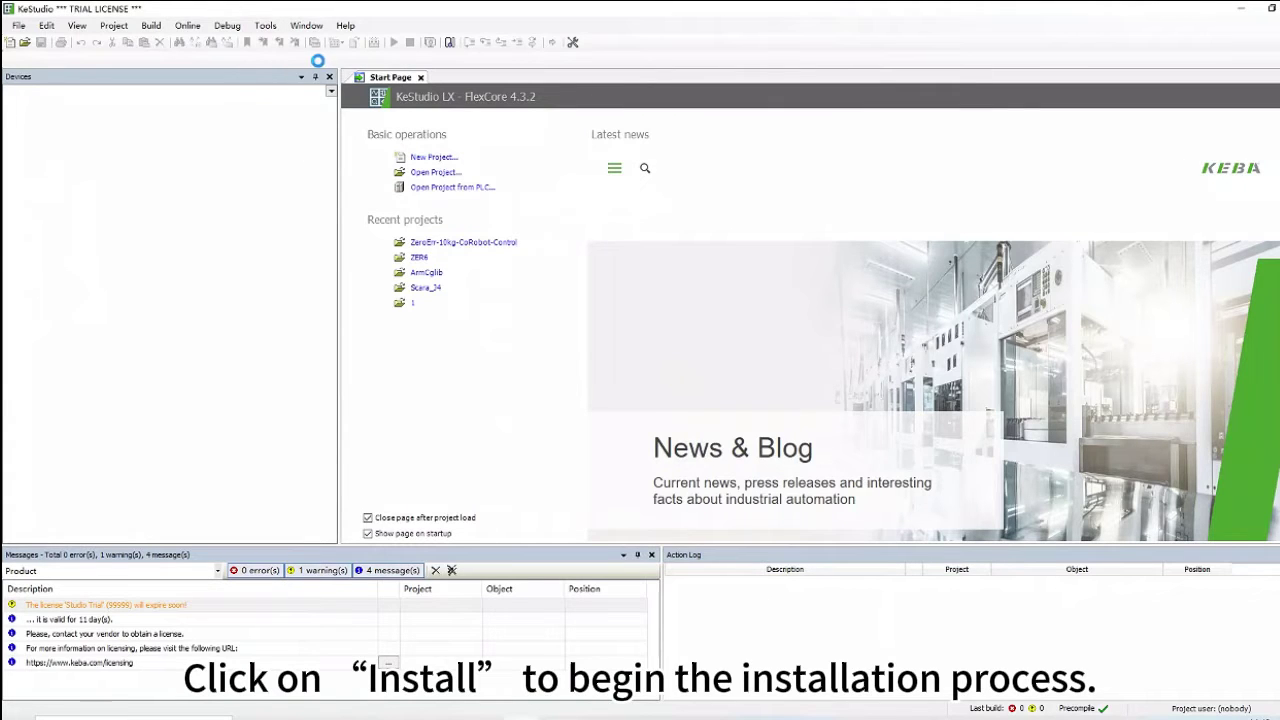
left_click(891, 236)
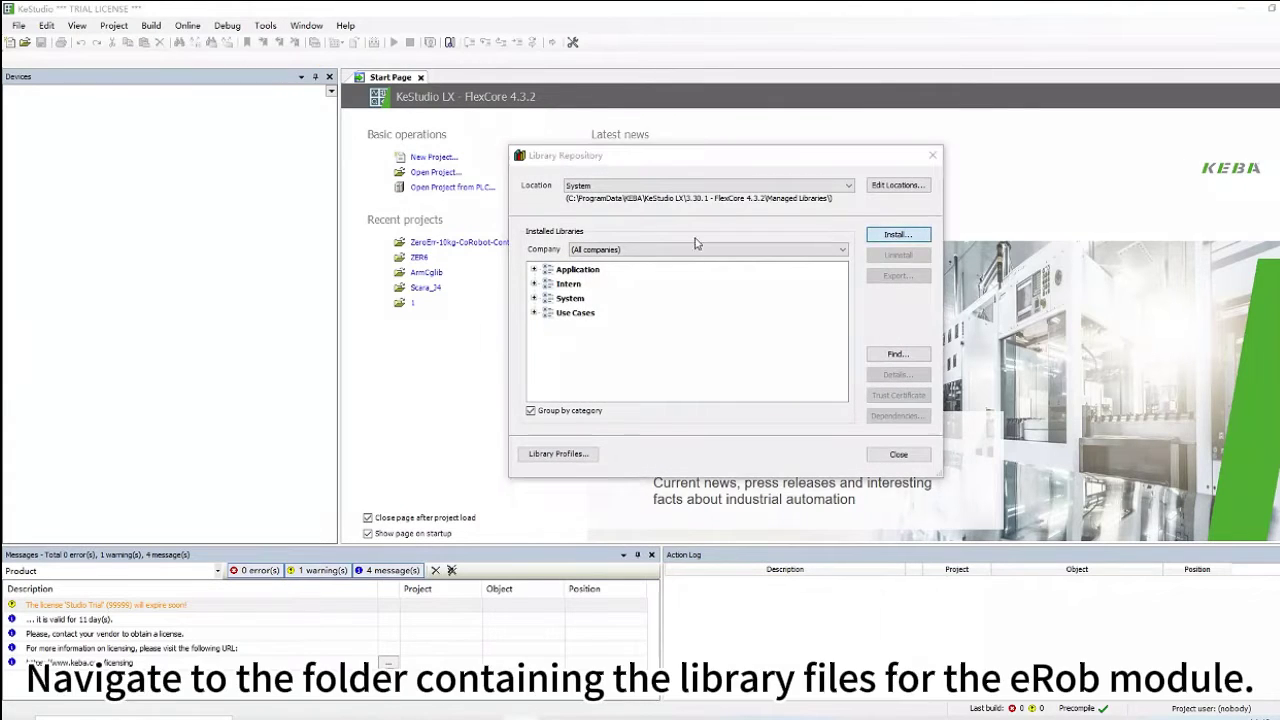
left_click_drag(898, 336, 873, 265)
left_click(1198, 514)
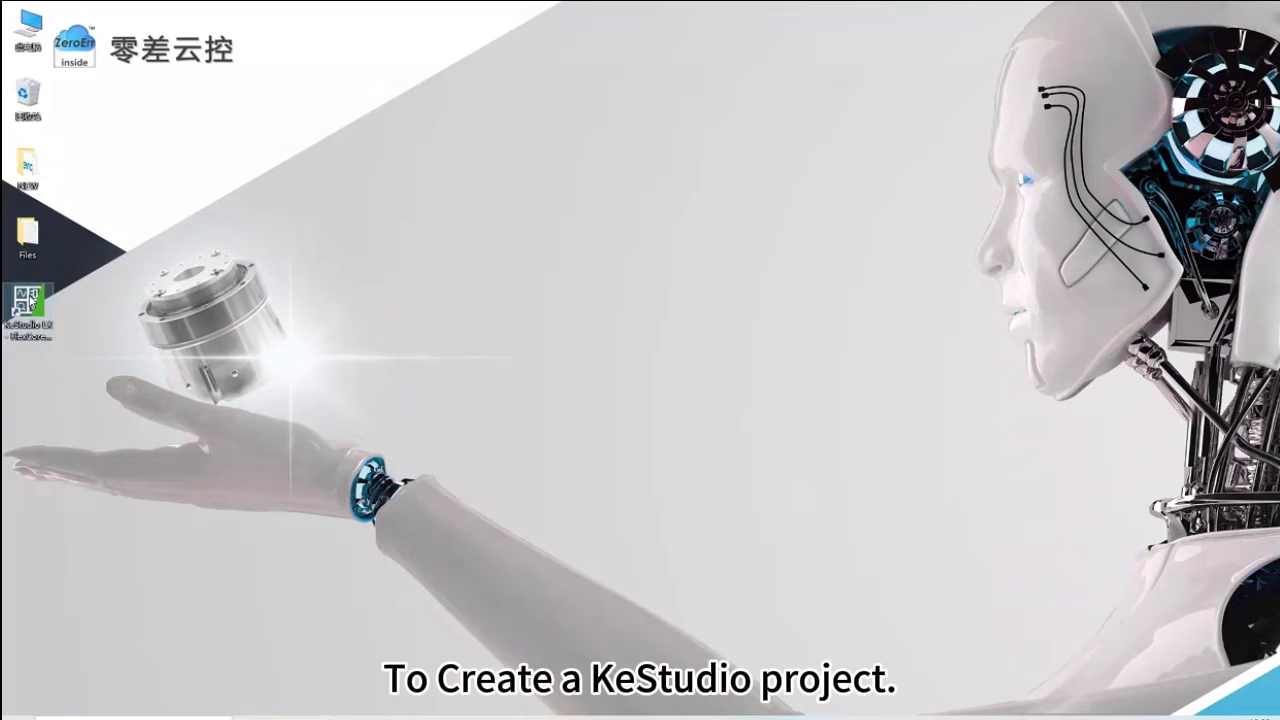
- Start a new Project Wizard project named ZeroErr-10kg-CoRobot-Control in Documents
double_click(28, 300)
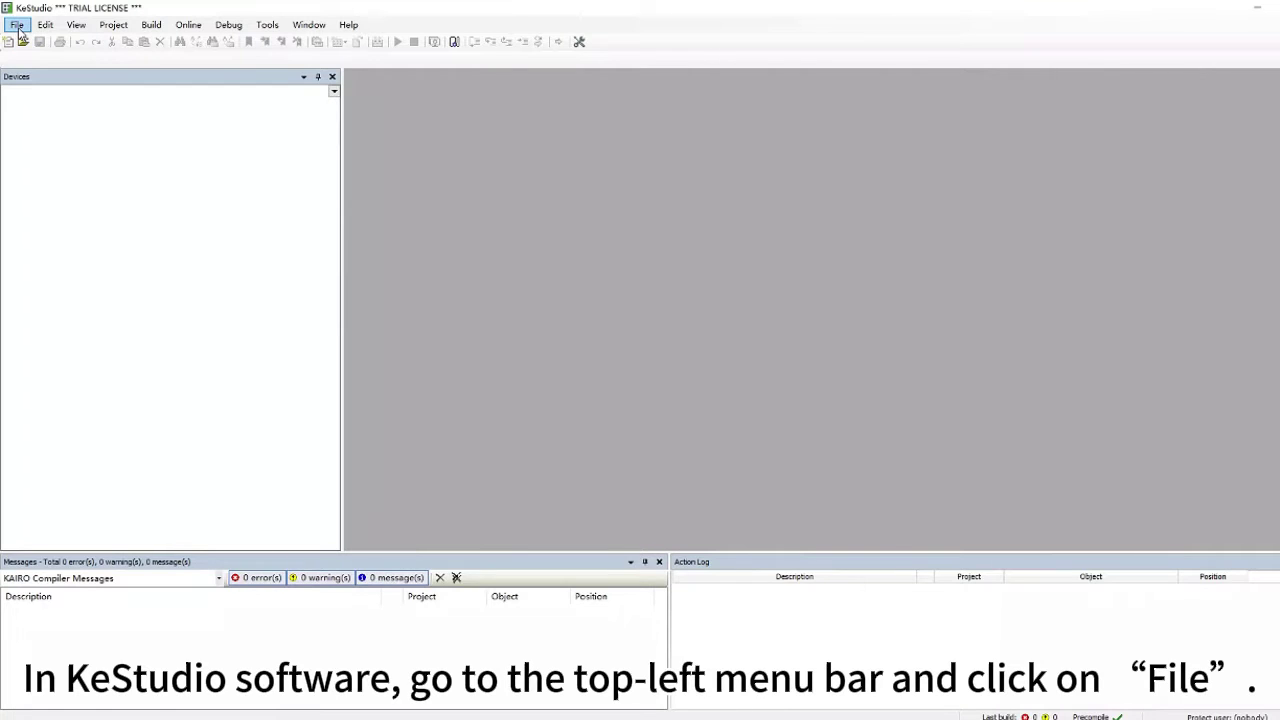
left_click(17, 25)
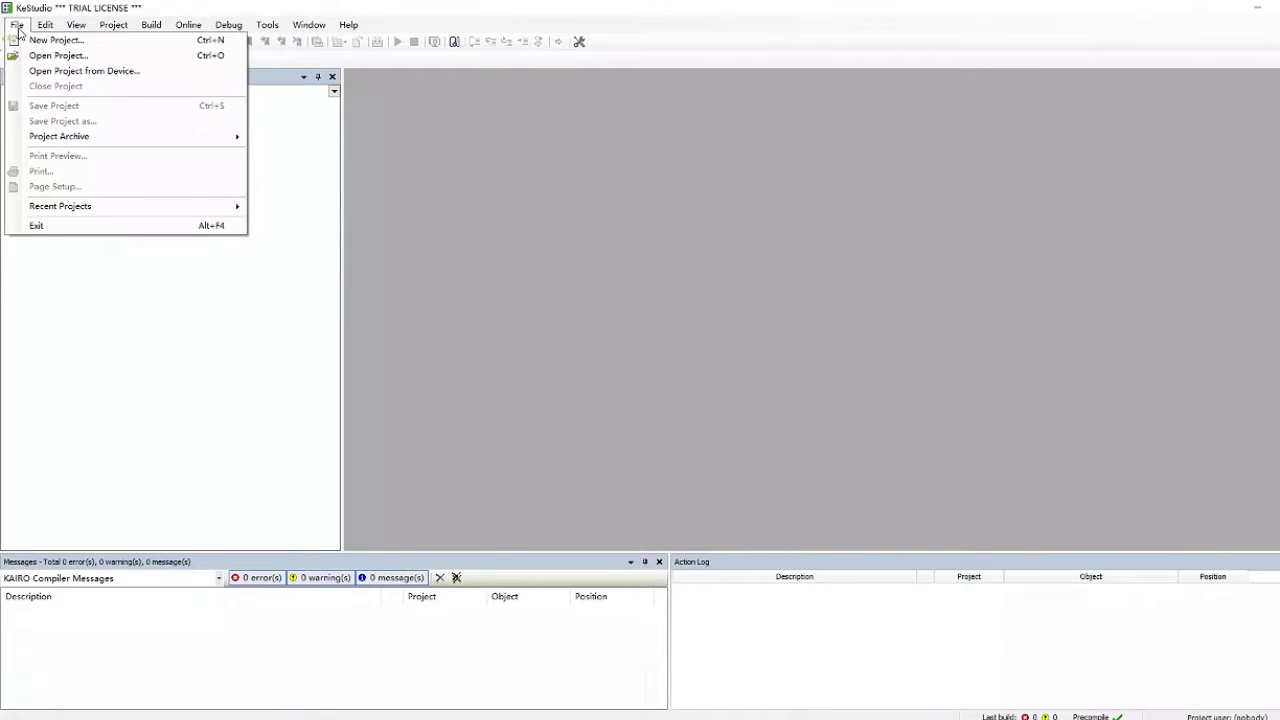
left_click(40, 42)
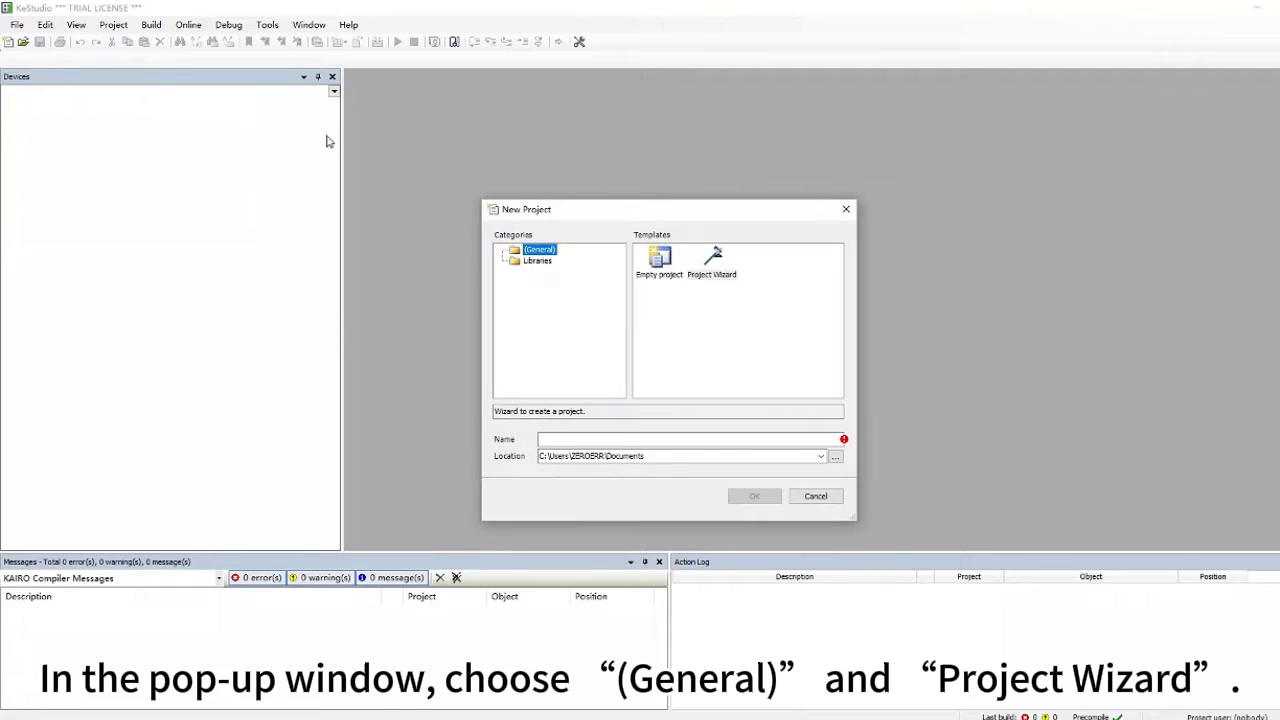
left_click(715, 272)
left_click(622, 436)
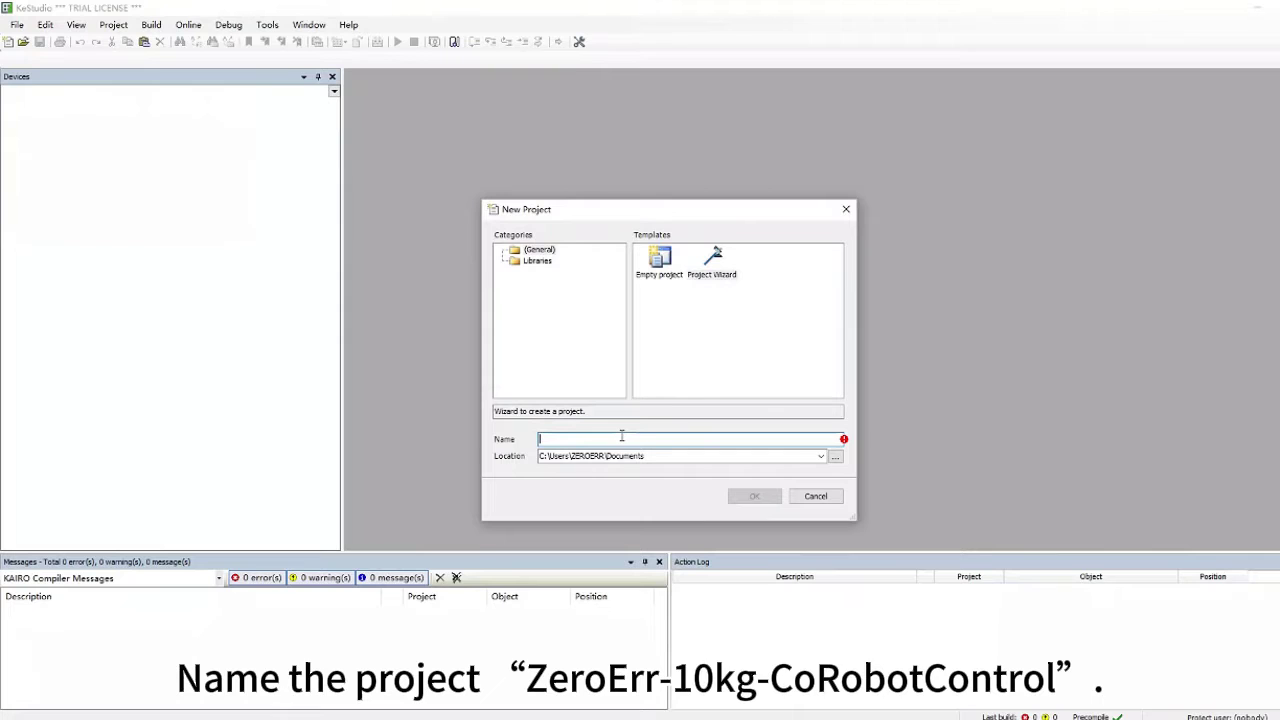
type("ZeroErr-10kg-CoRobot-Control")
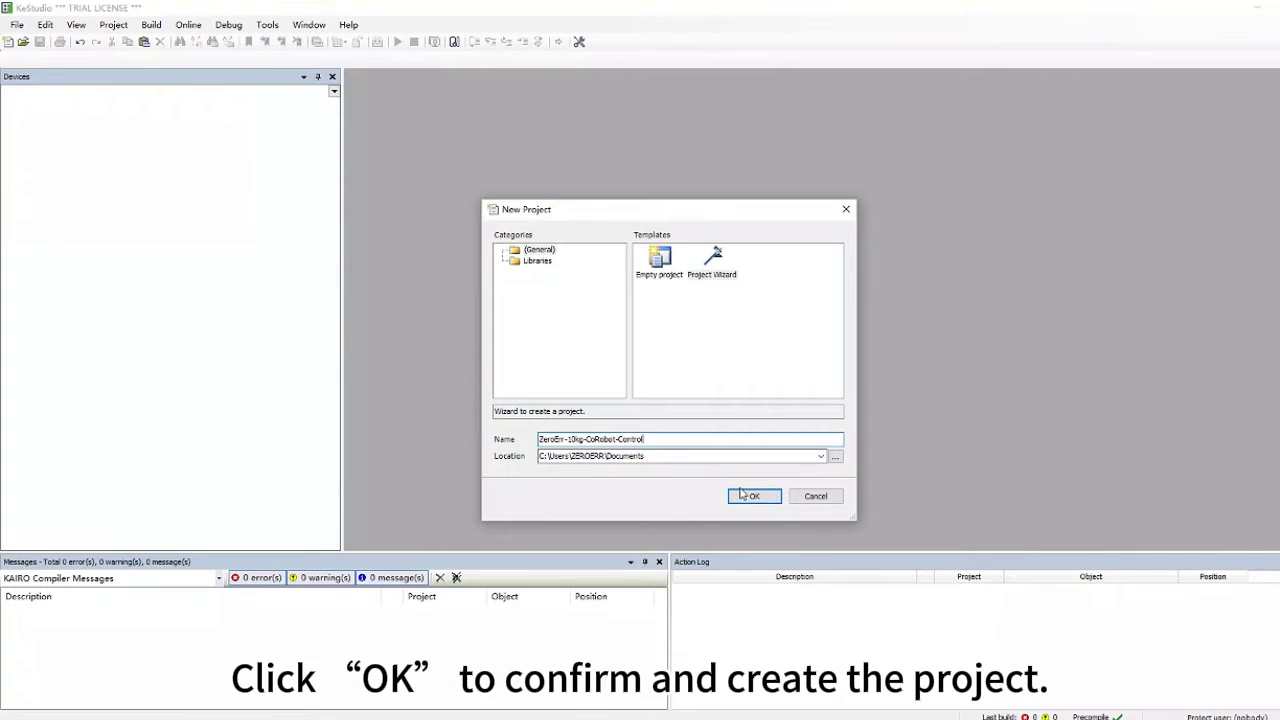
- Confirm the project, keep the Robotic application type and select the CP505/A controller
left_click(751, 497)
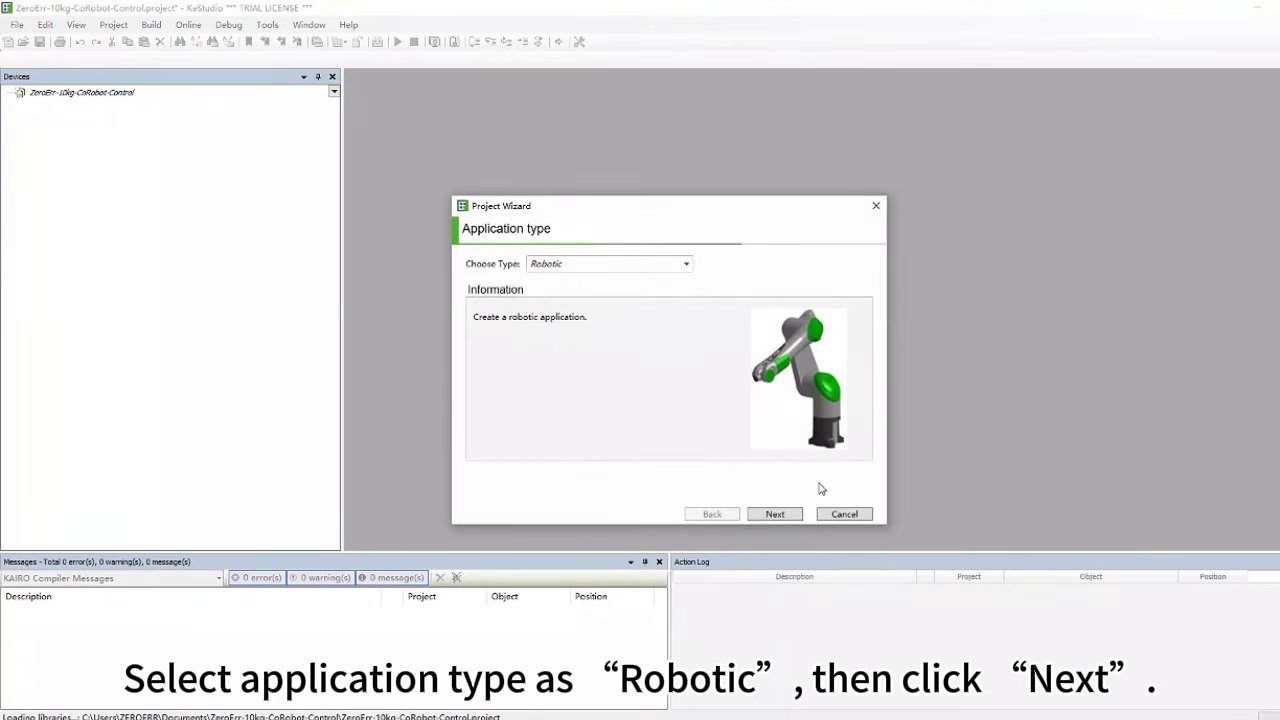
left_click(767, 517)
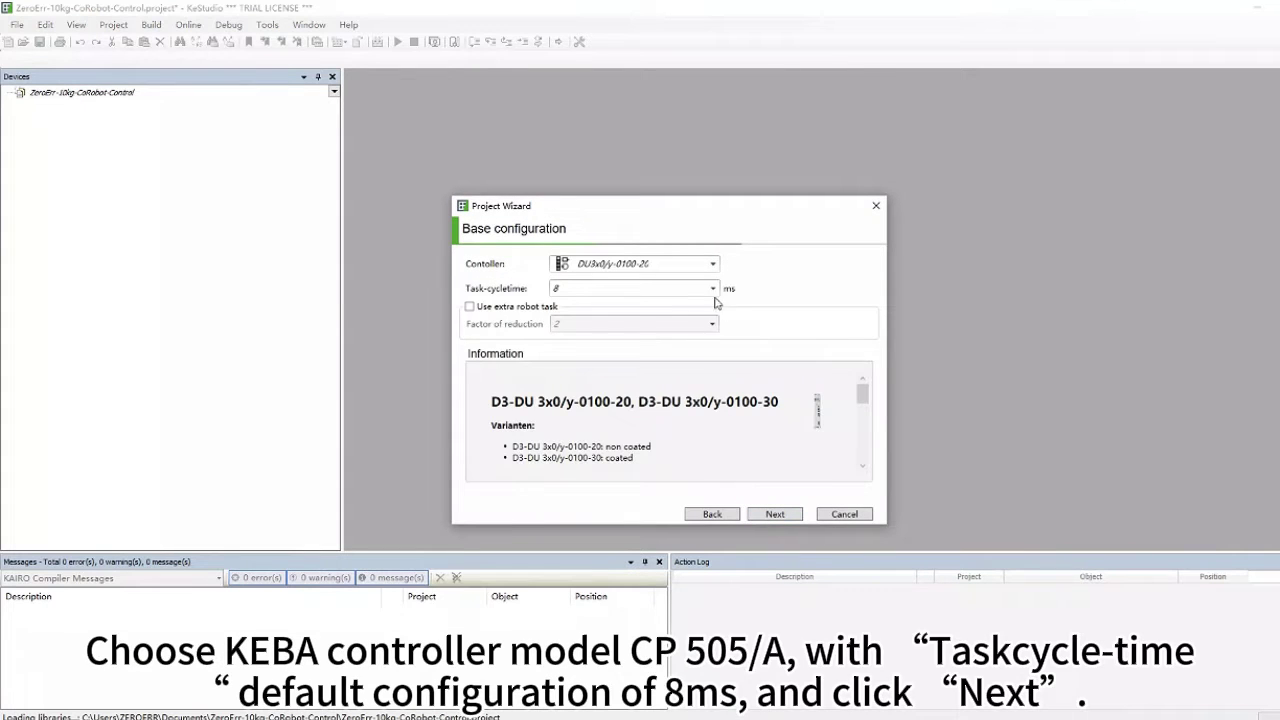
left_click(711, 265)
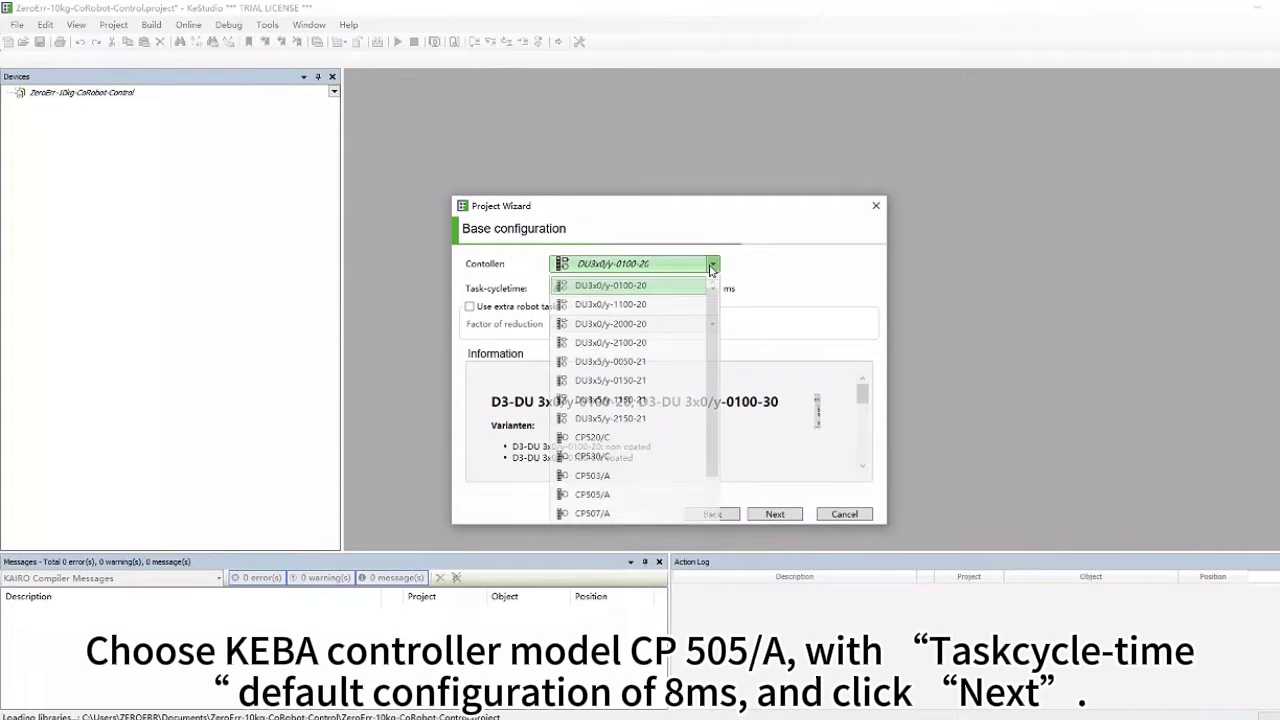
left_click(612, 493)
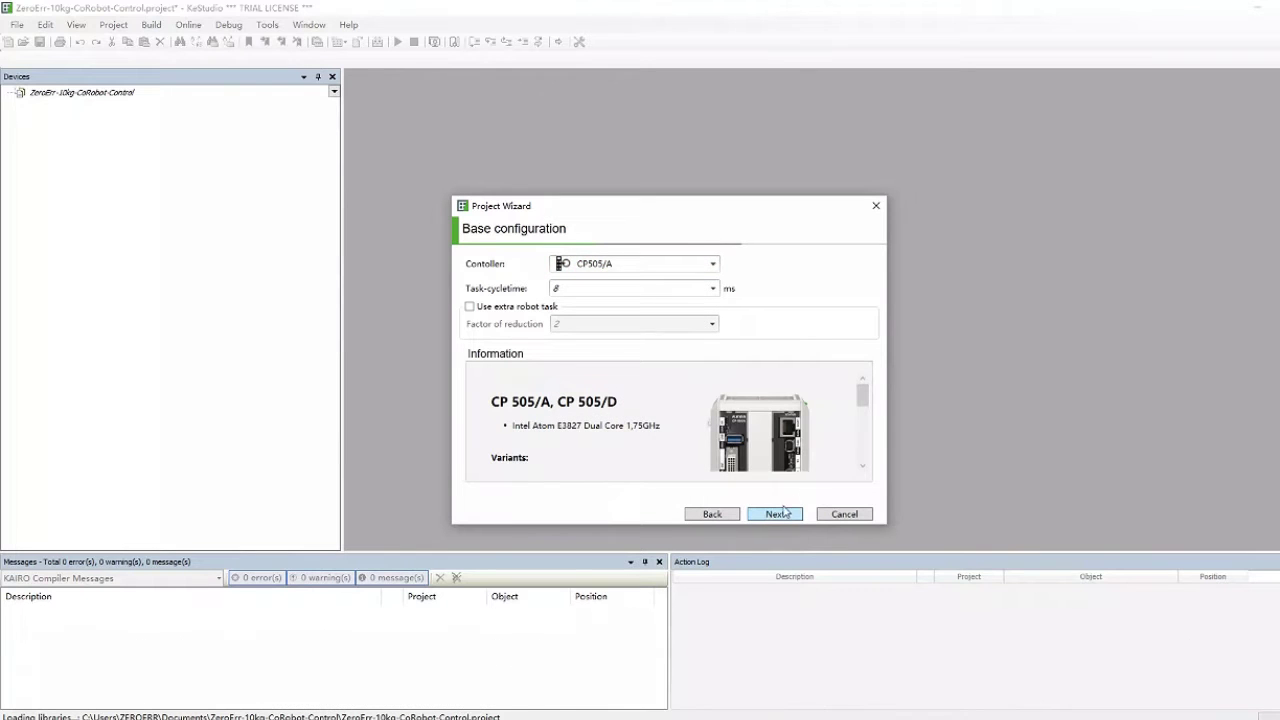
left_click(777, 513)
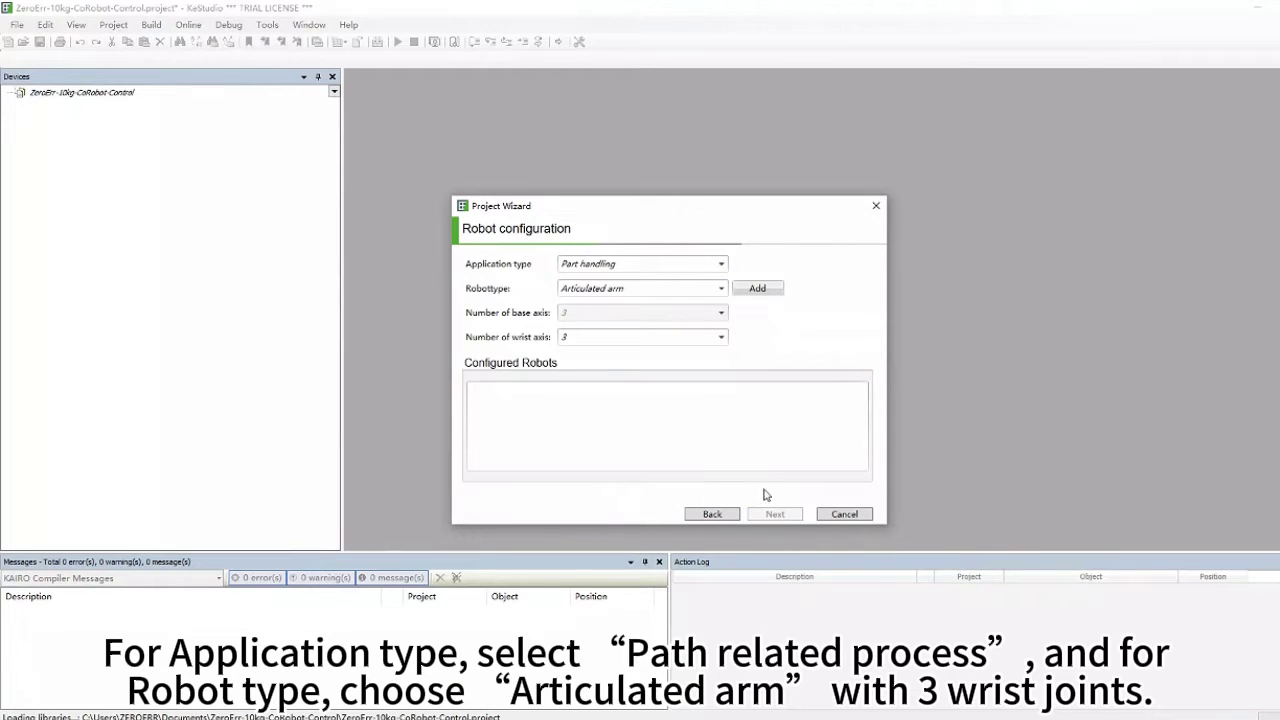
- Add an articulated arm robot for a Path related process
left_click(716, 272)
left_click(688, 298)
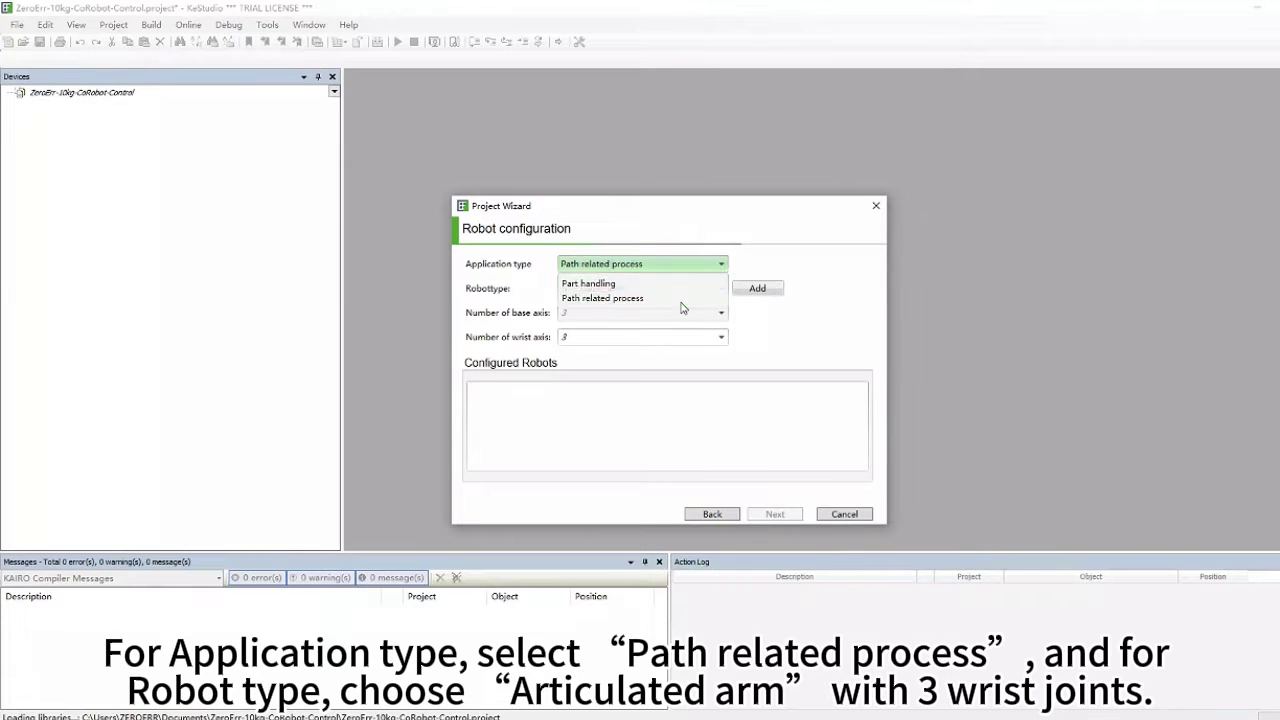
left_click(755, 292)
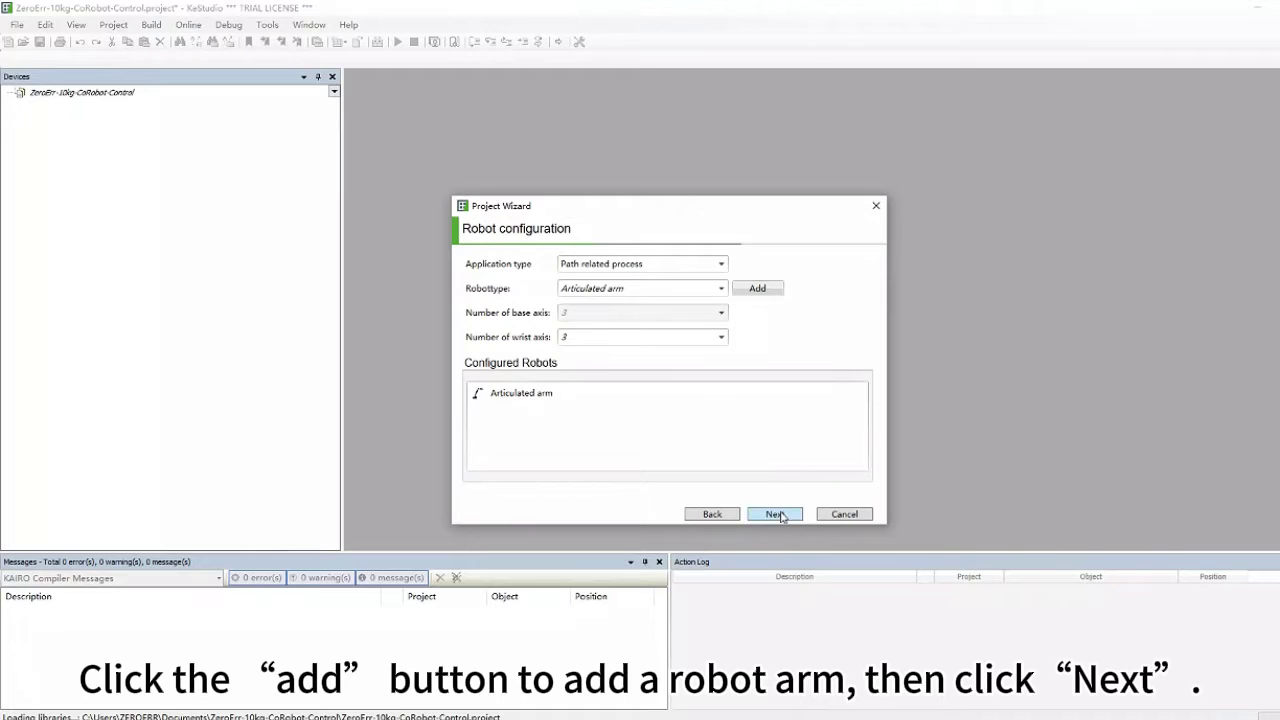
- Add the ZeroErr Driver axes in the drive configuration
left_click(777, 514)
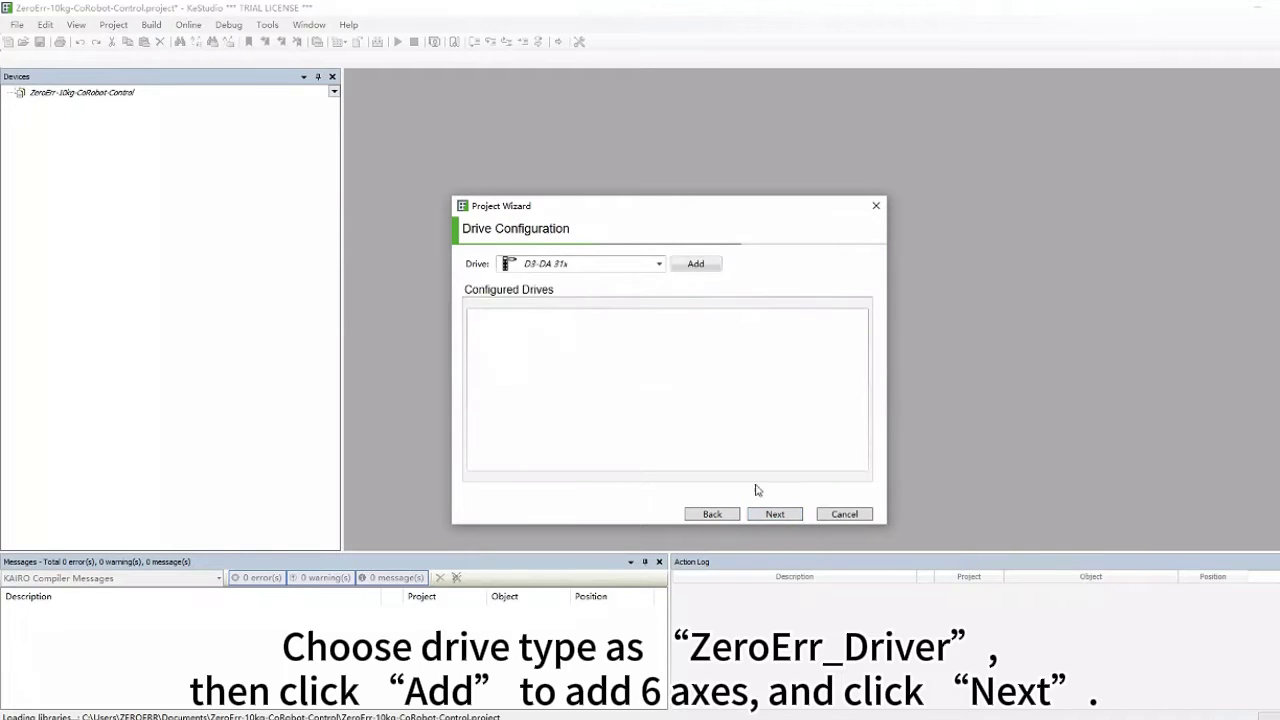
left_click(658, 264)
left_click(549, 456)
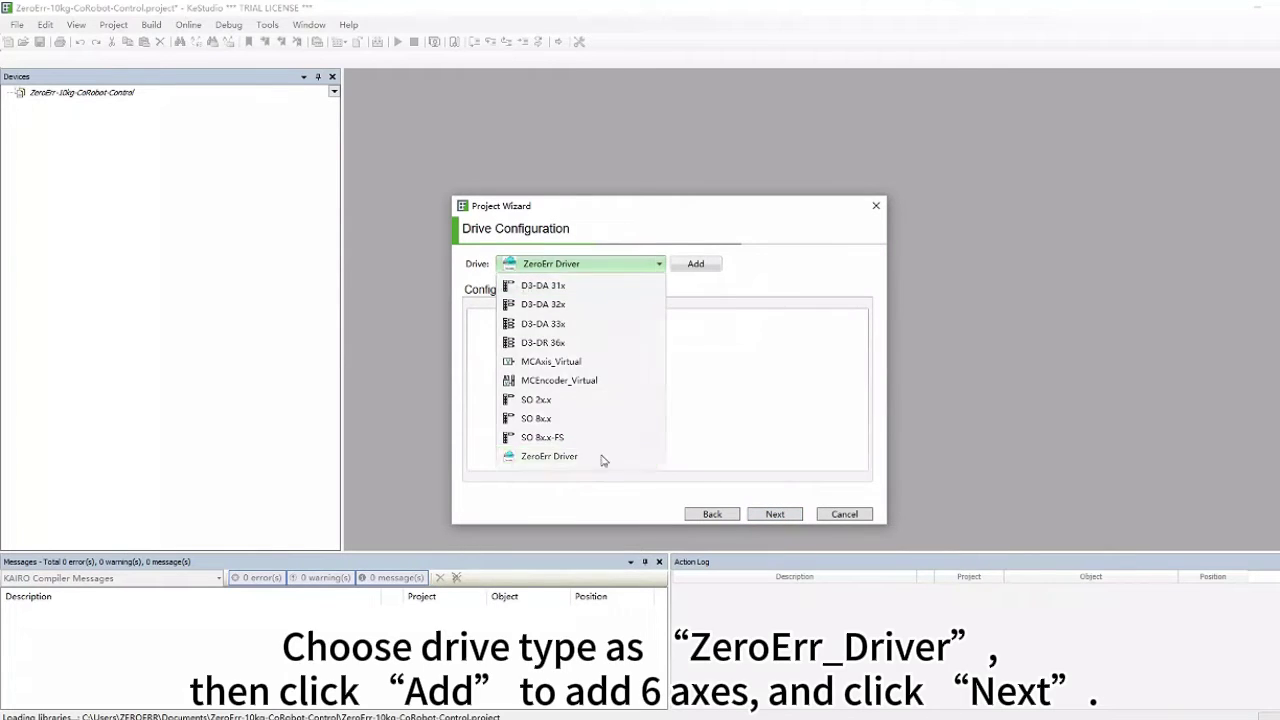
left_click(696, 264)
left_click(696, 264)
left_click(696, 264)
left_click(696, 264)
left_click(696, 264)
left_click(696, 264)
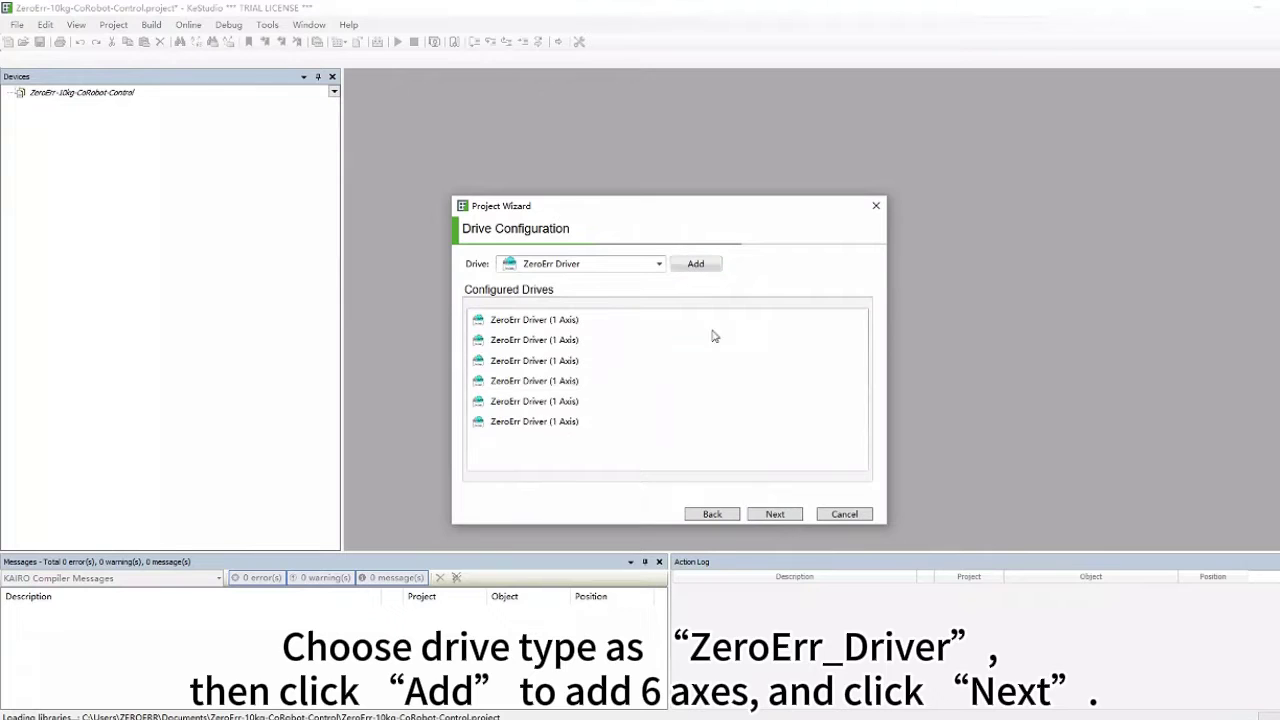
- Enable passive panels with the O70-aqA-A0a-F model and finish creating the project
left_click(774, 514)
left_click(469, 456)
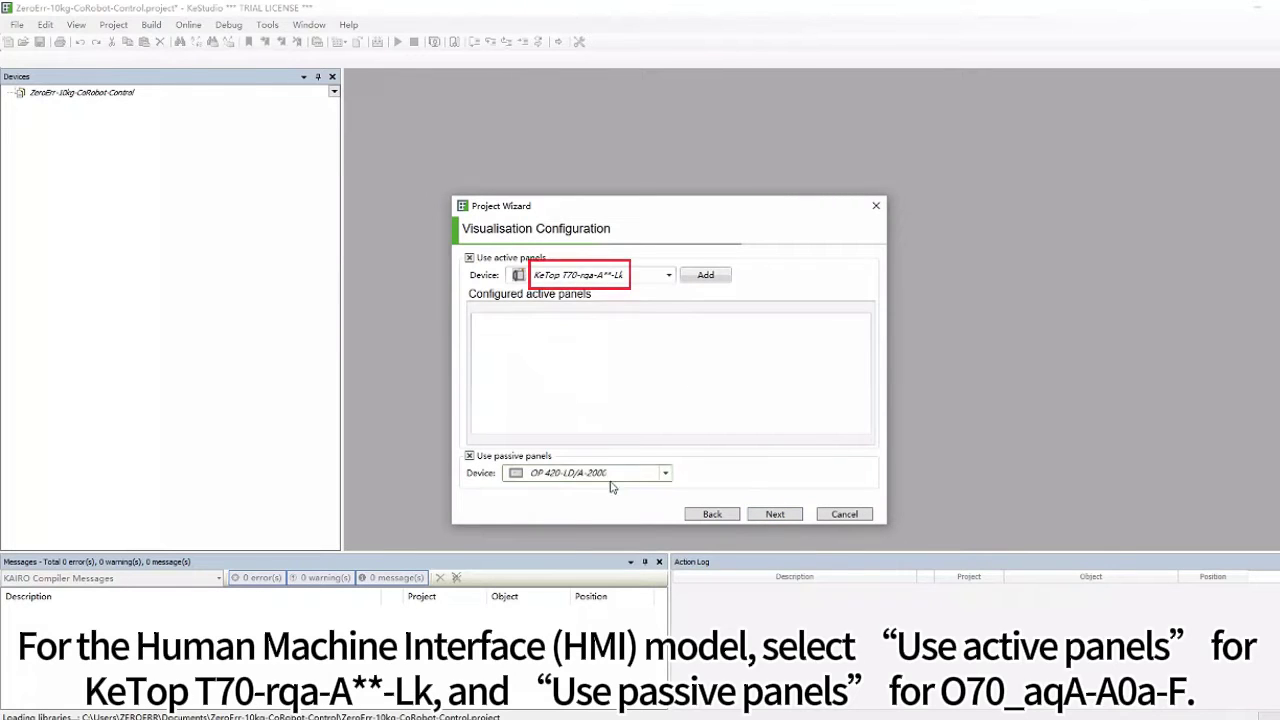
left_click(665, 473)
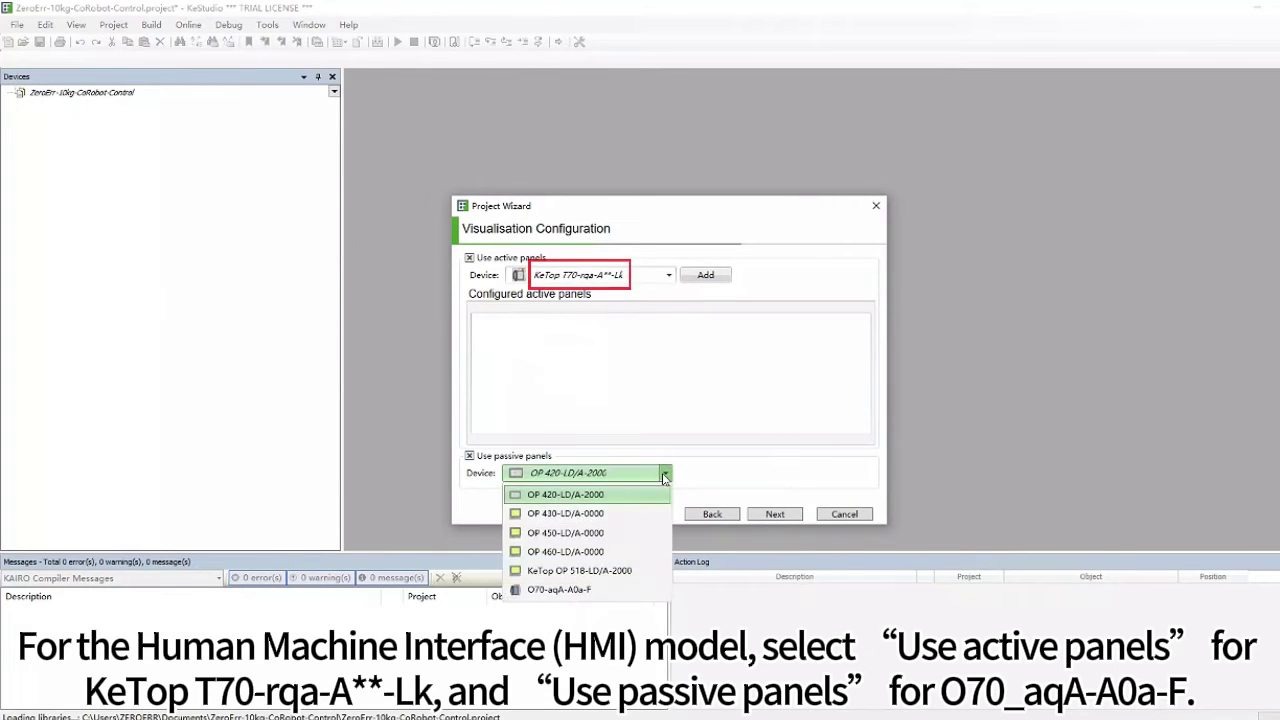
left_click(598, 589)
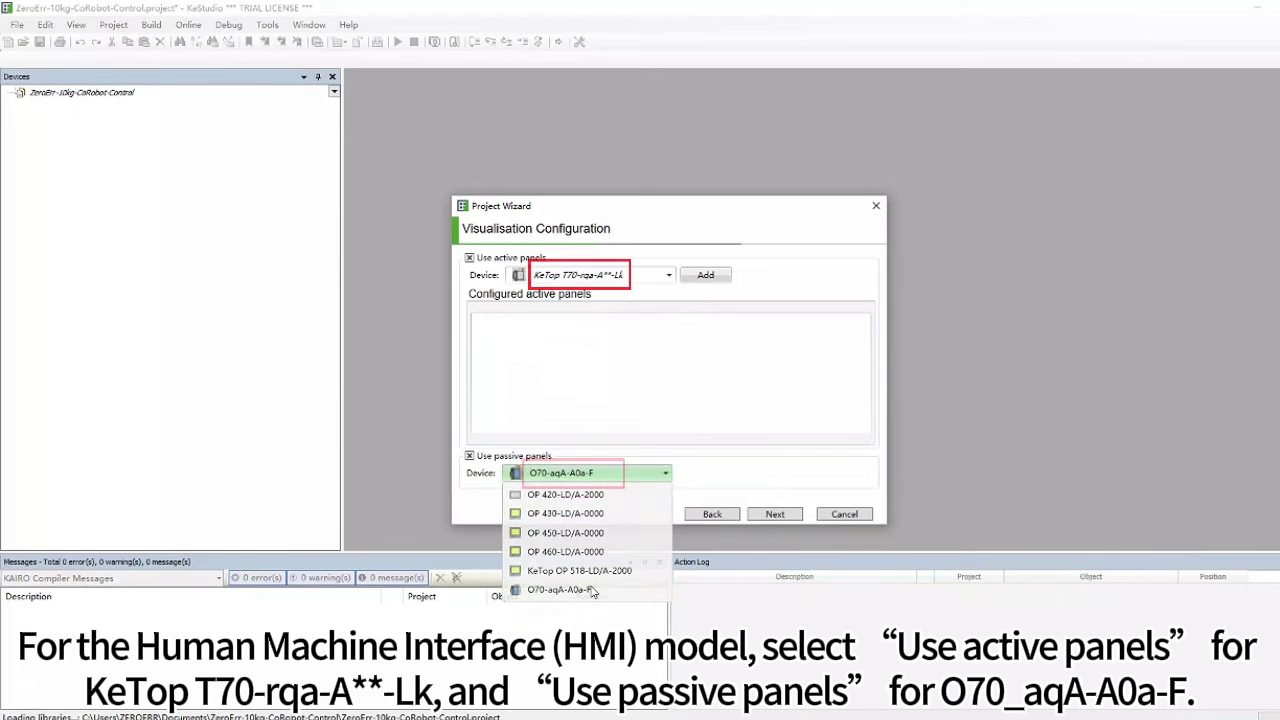
left_click(771, 515)
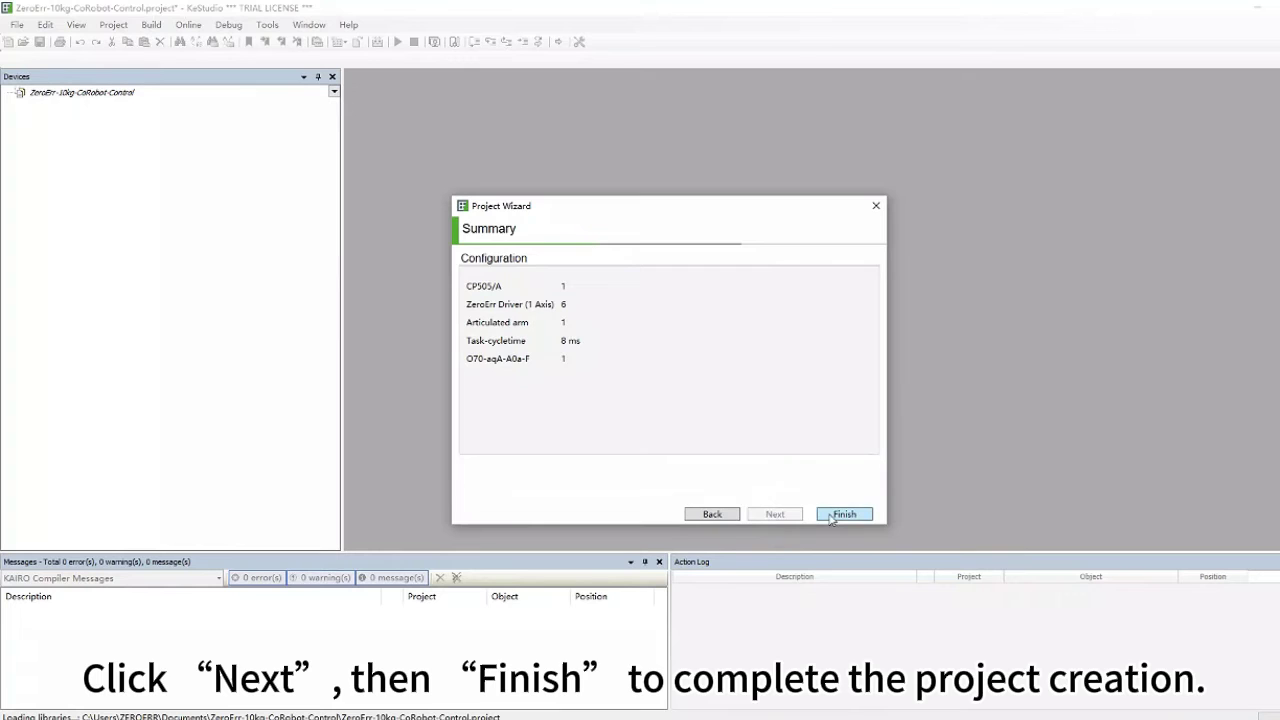
left_click(830, 515)
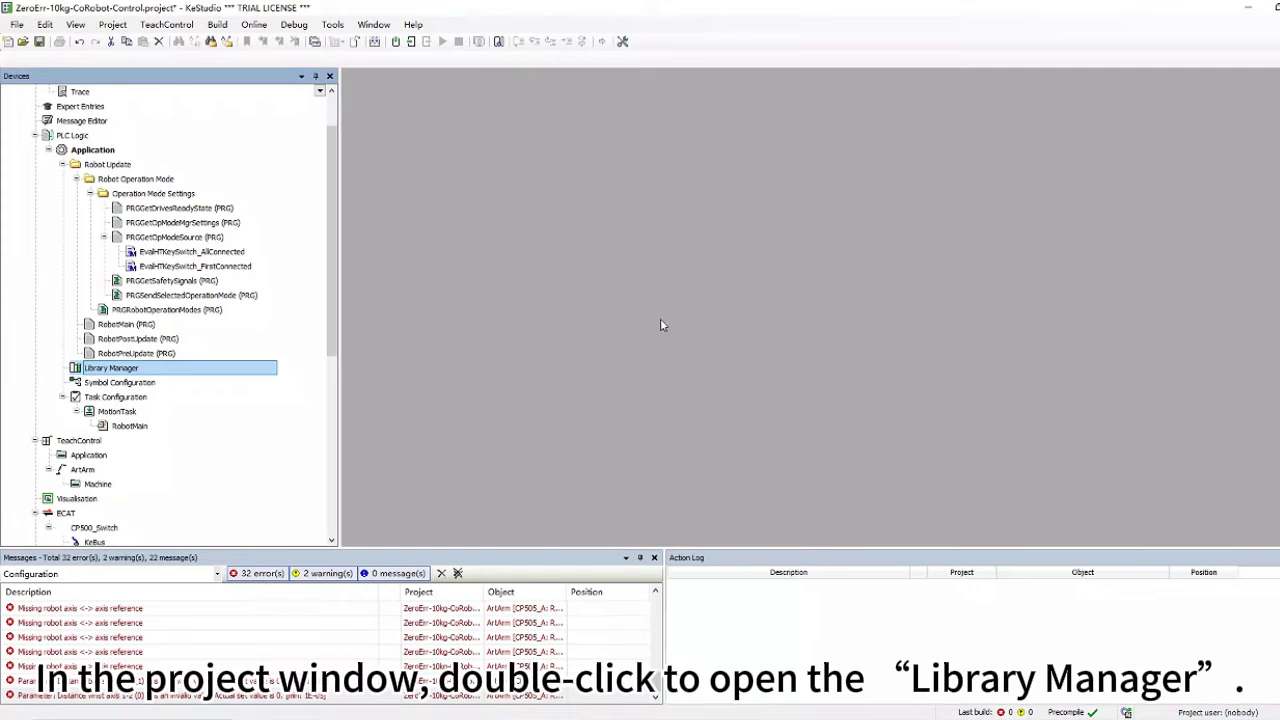
- Search the Library Manager for 'zero' and add the K_DriveZeroErr library
double_click(133, 372)
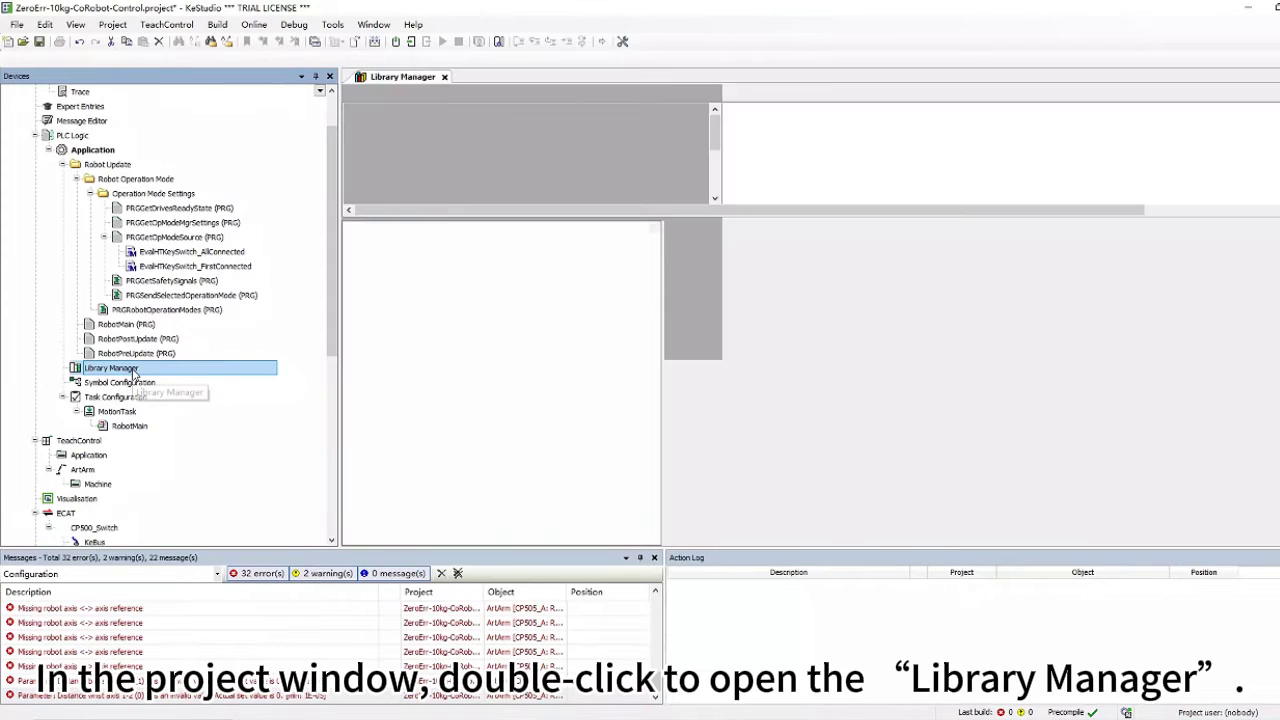
left_click(387, 95)
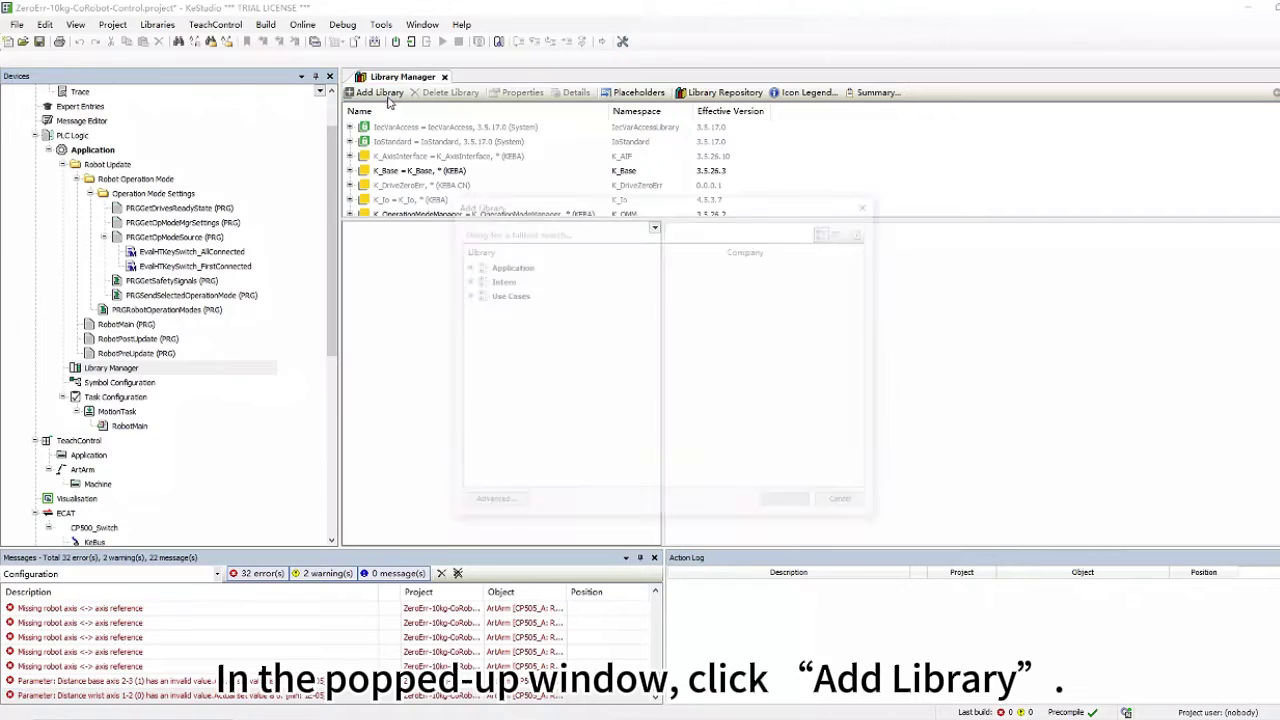
left_click(516, 233)
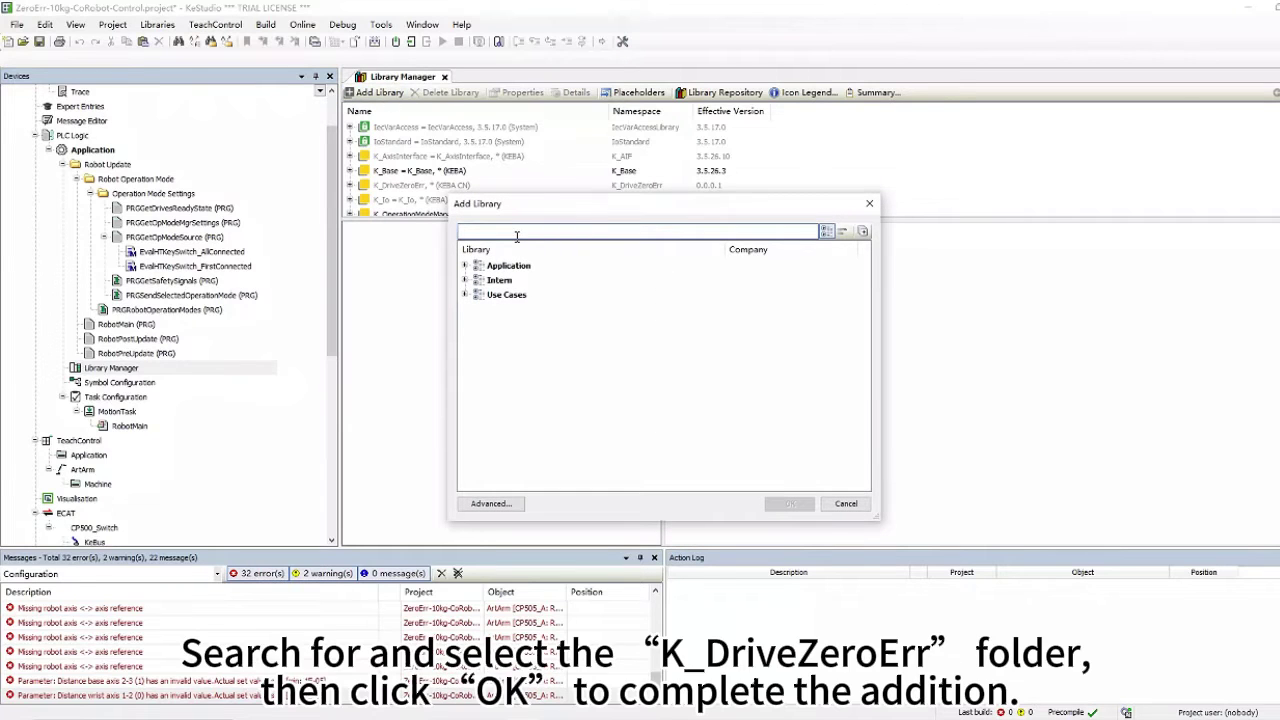
type("zero")
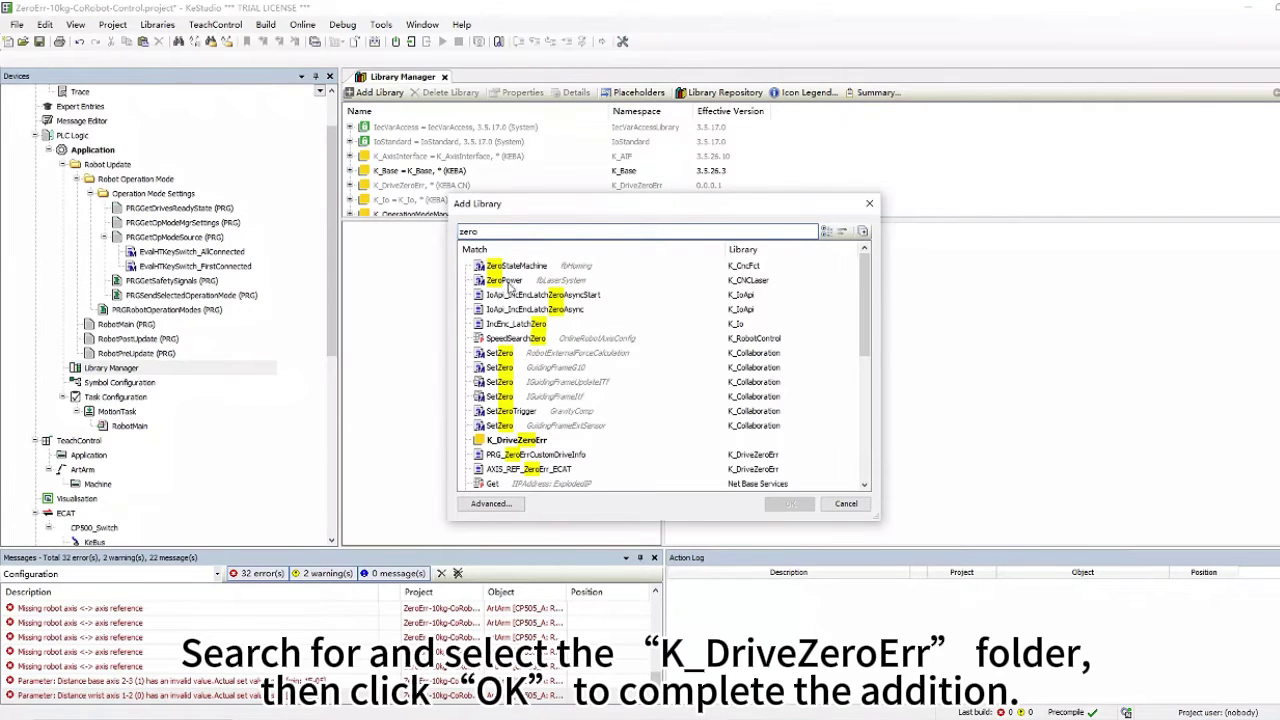
left_click(505, 441)
left_click(790, 503)
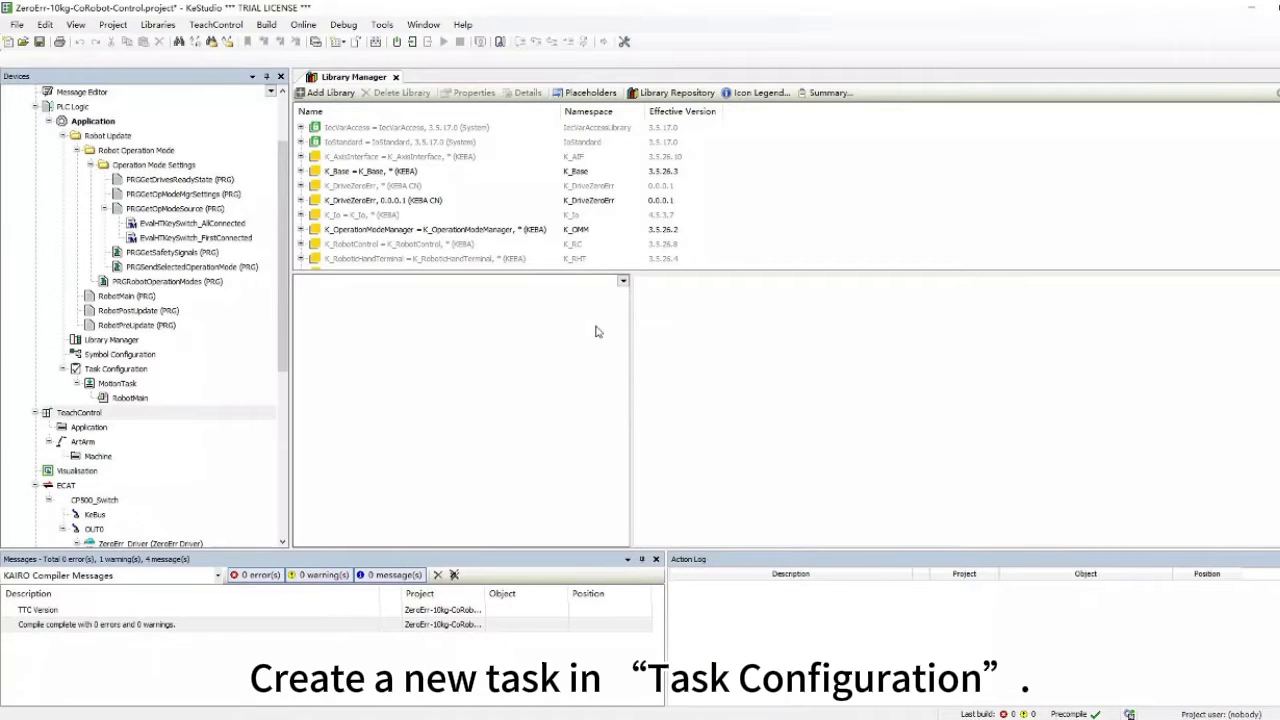
- Add a new Task named Task with priority 0 and a 4 ms interval
right_click(128, 376)
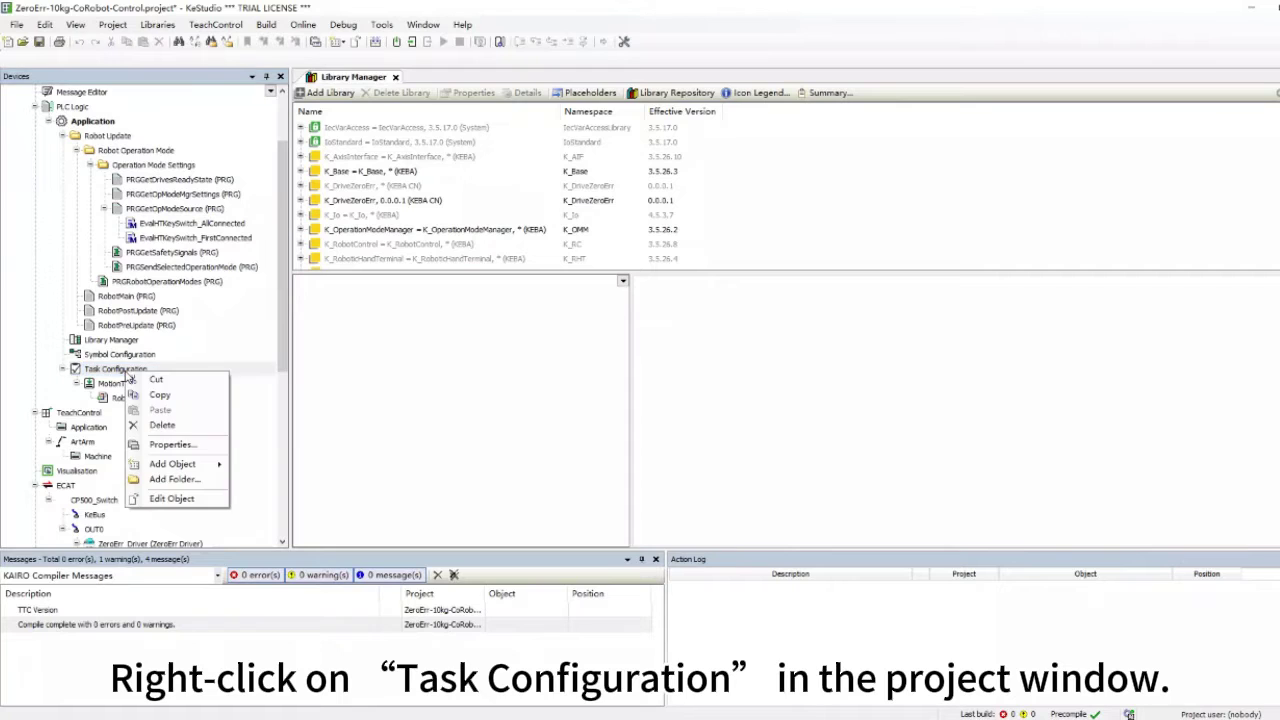
left_click(199, 465)
left_click(258, 465)
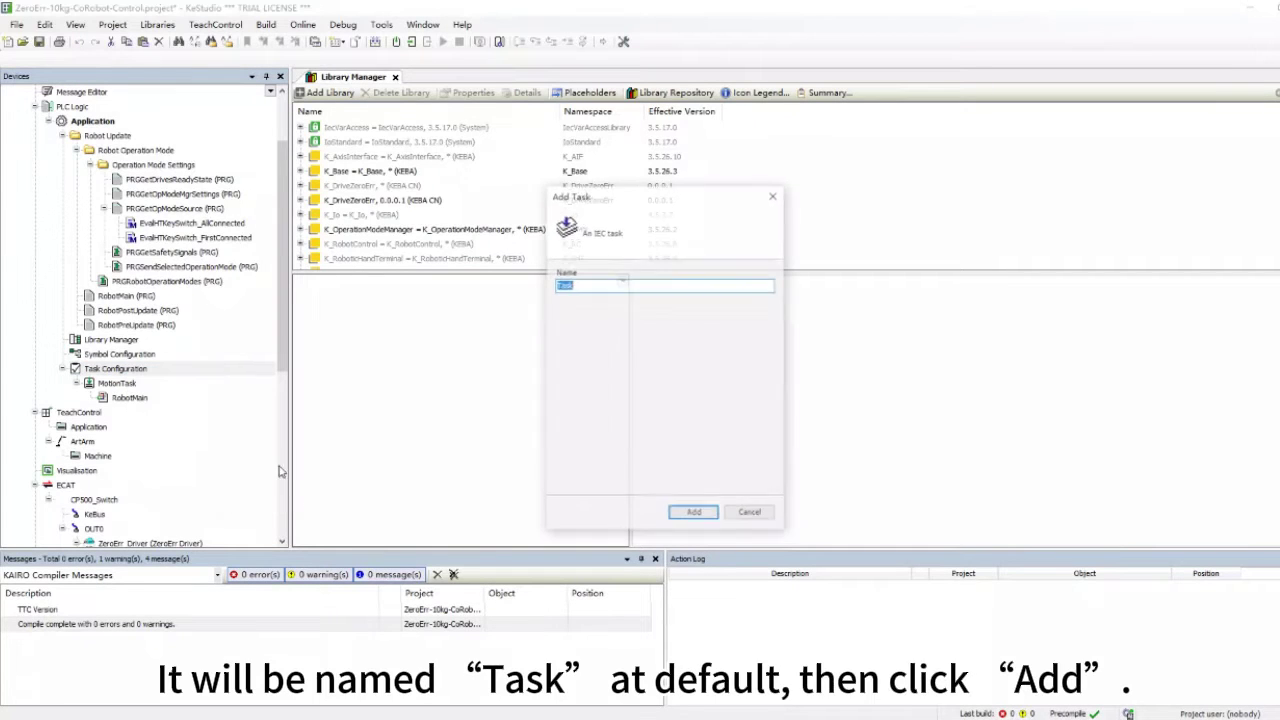
left_click(692, 514)
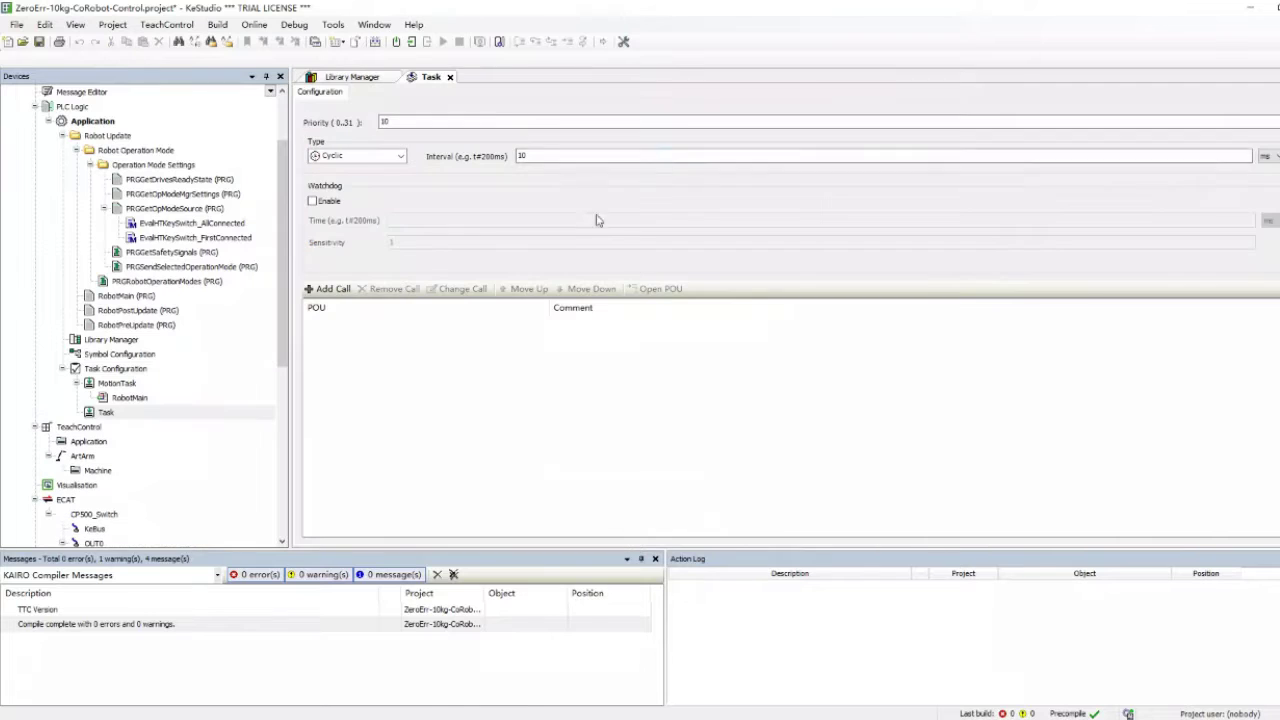
left_click(545, 153)
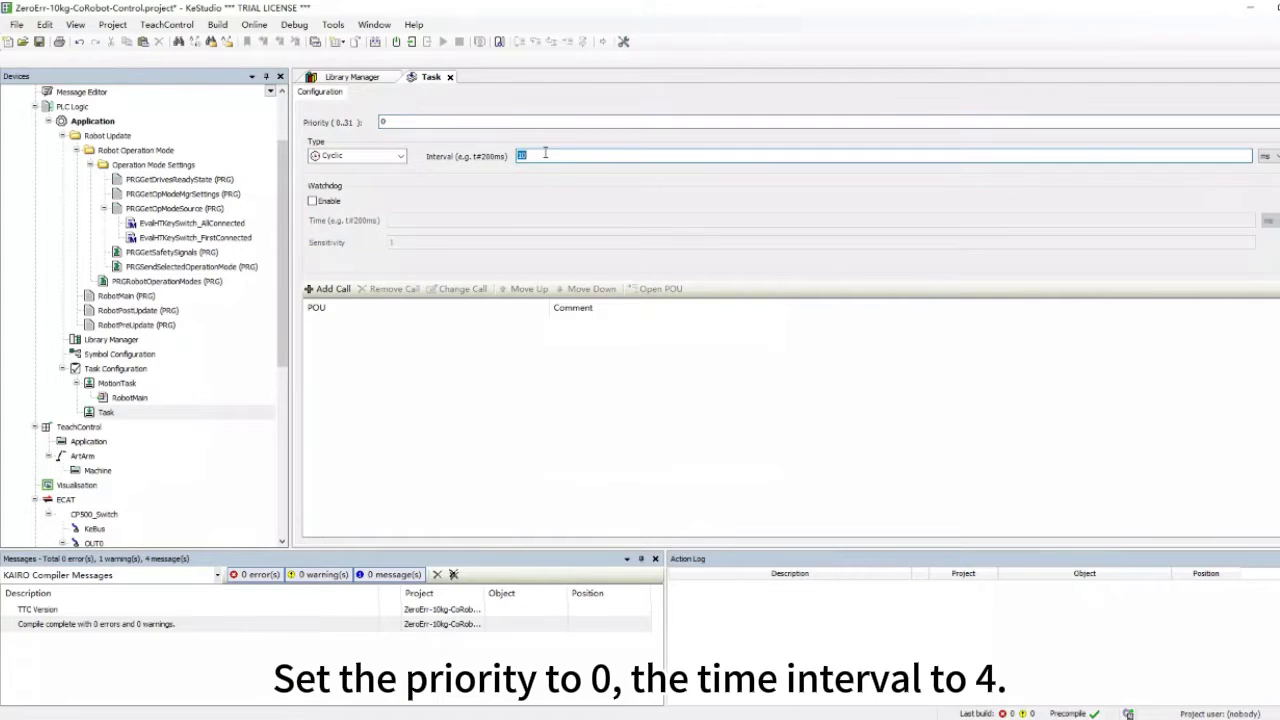
type("4")
- Make the task call the PRG_ZeroErrCustomDriveInfo program
left_click(330, 289)
left_click(601, 221)
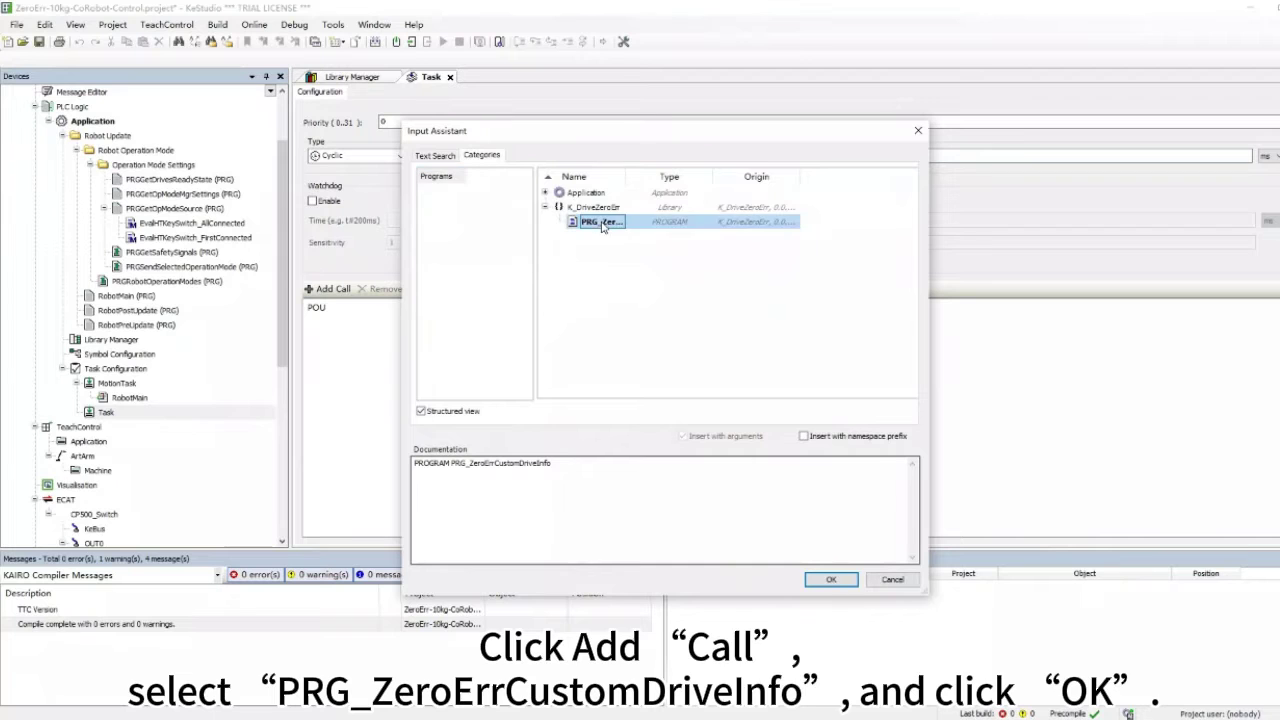
left_click(828, 580)
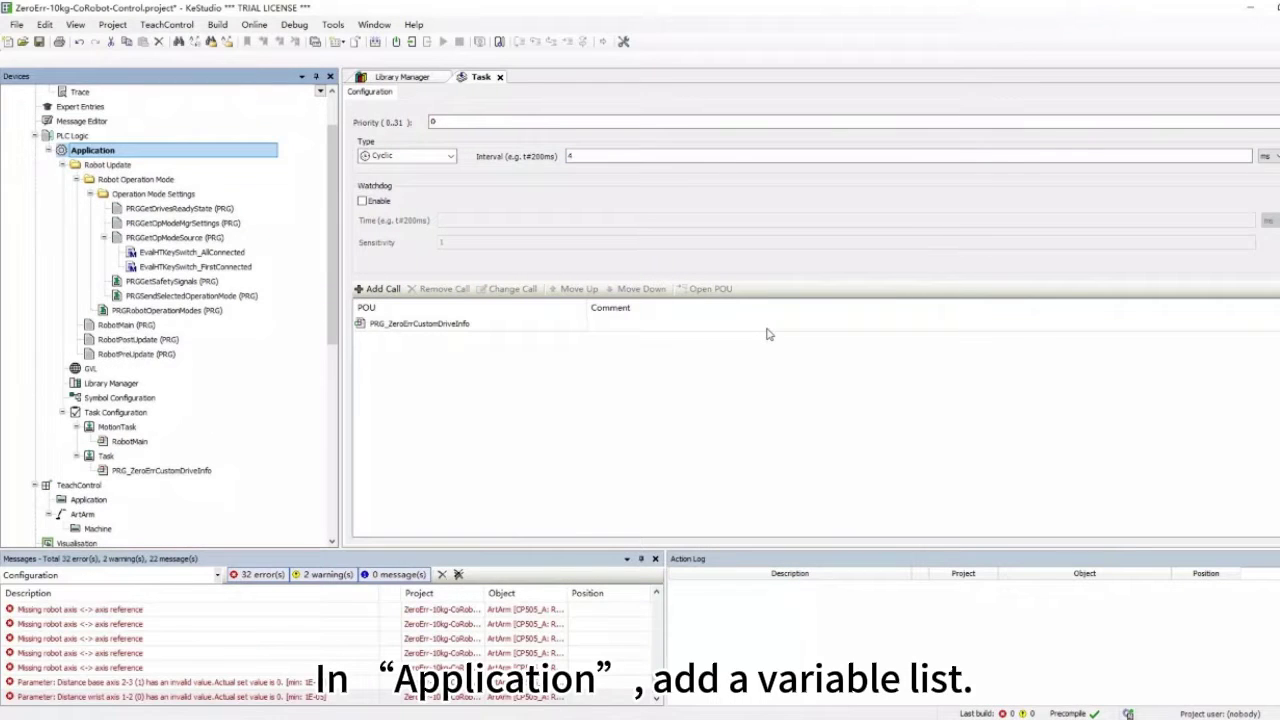
- Add a PersistentVars list, build with F11, and insert all instance paths into it
right_click(205, 151)
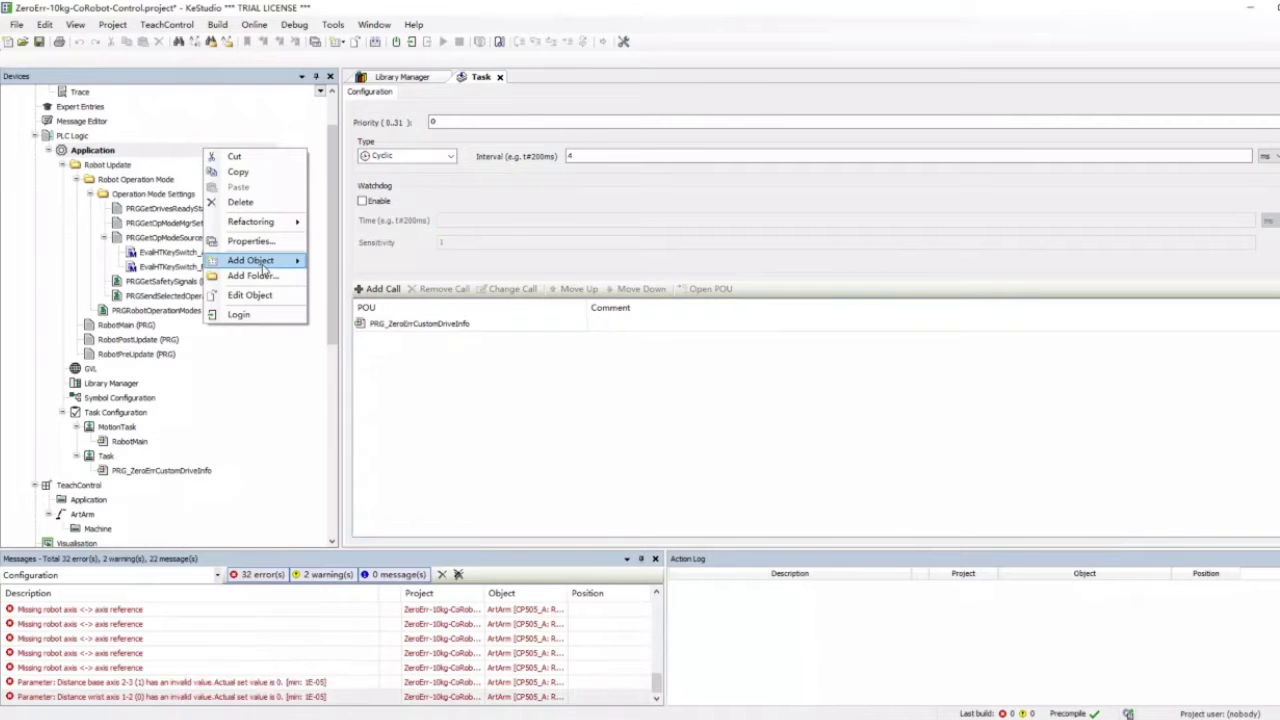
mouse_move(275, 262)
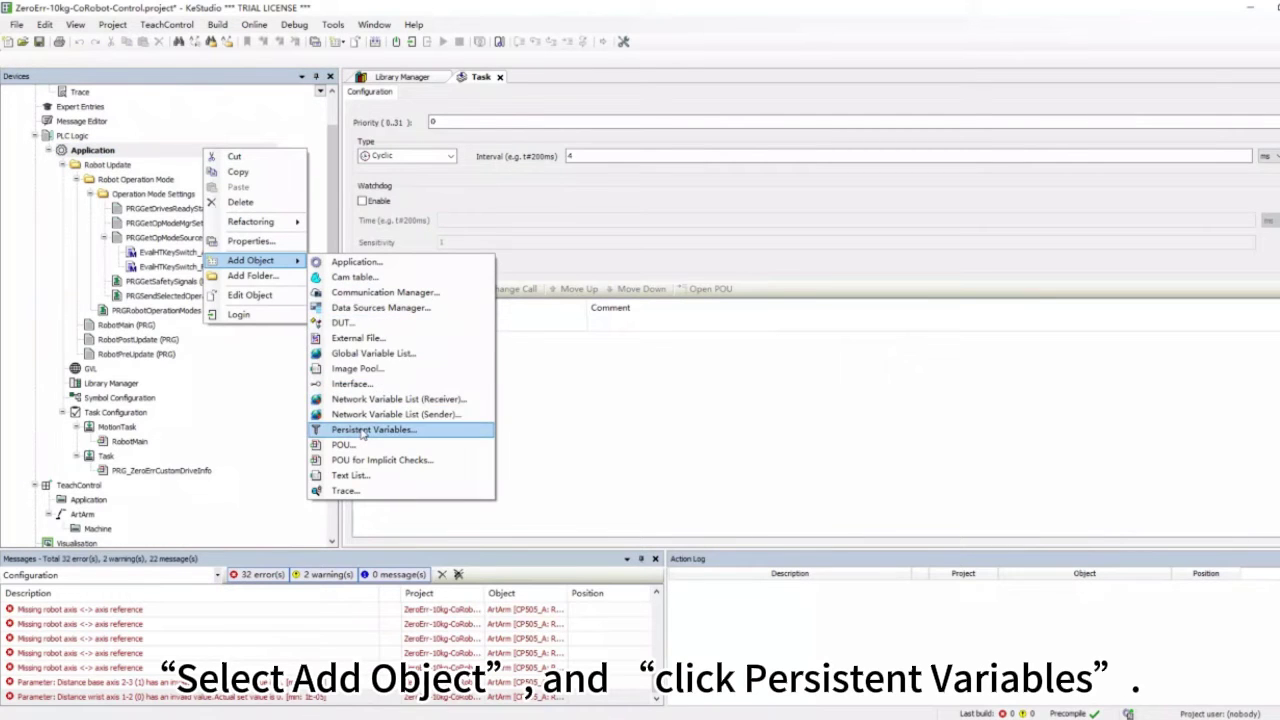
left_click(373, 429)
left_click(694, 513)
key("F11")
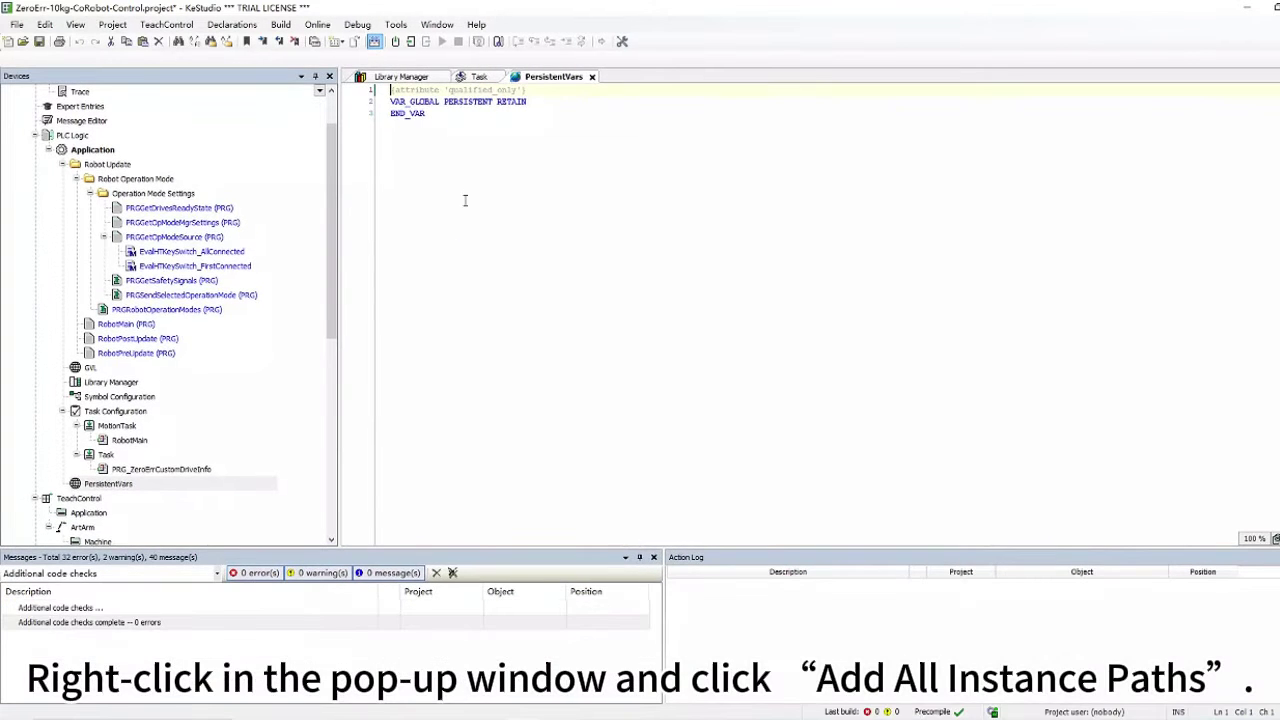
right_click(445, 139)
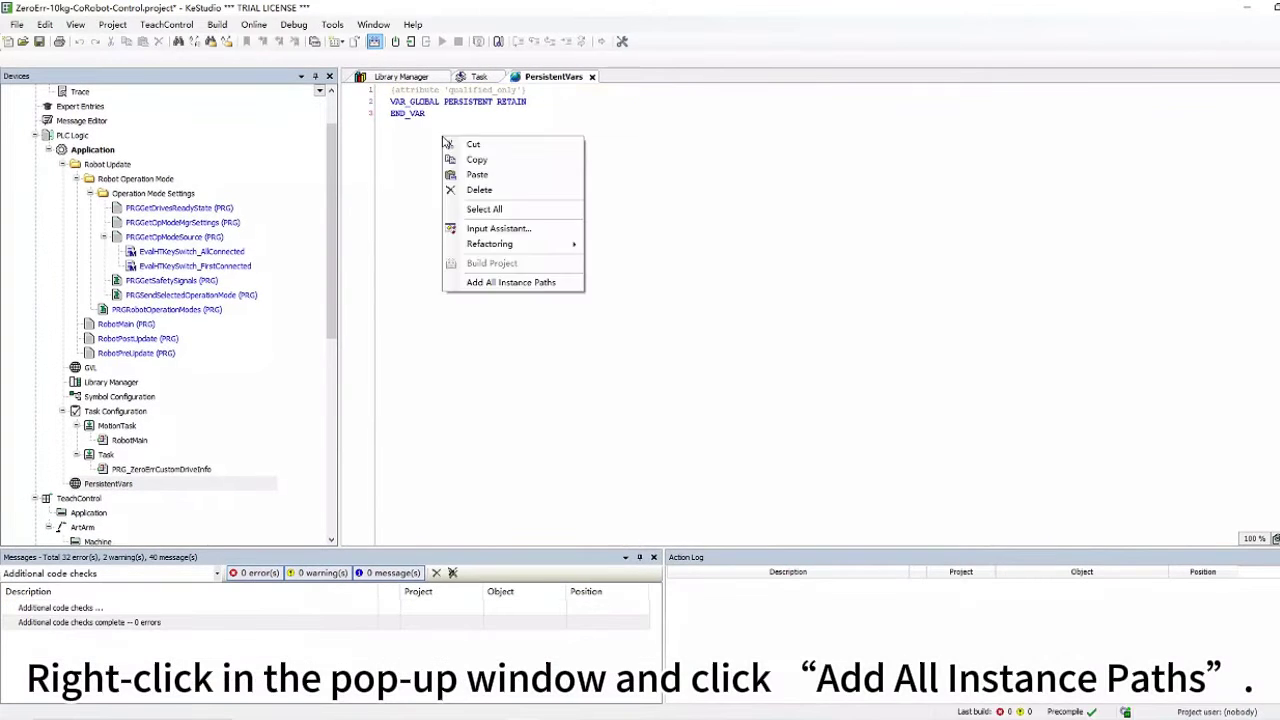
left_click(511, 282)
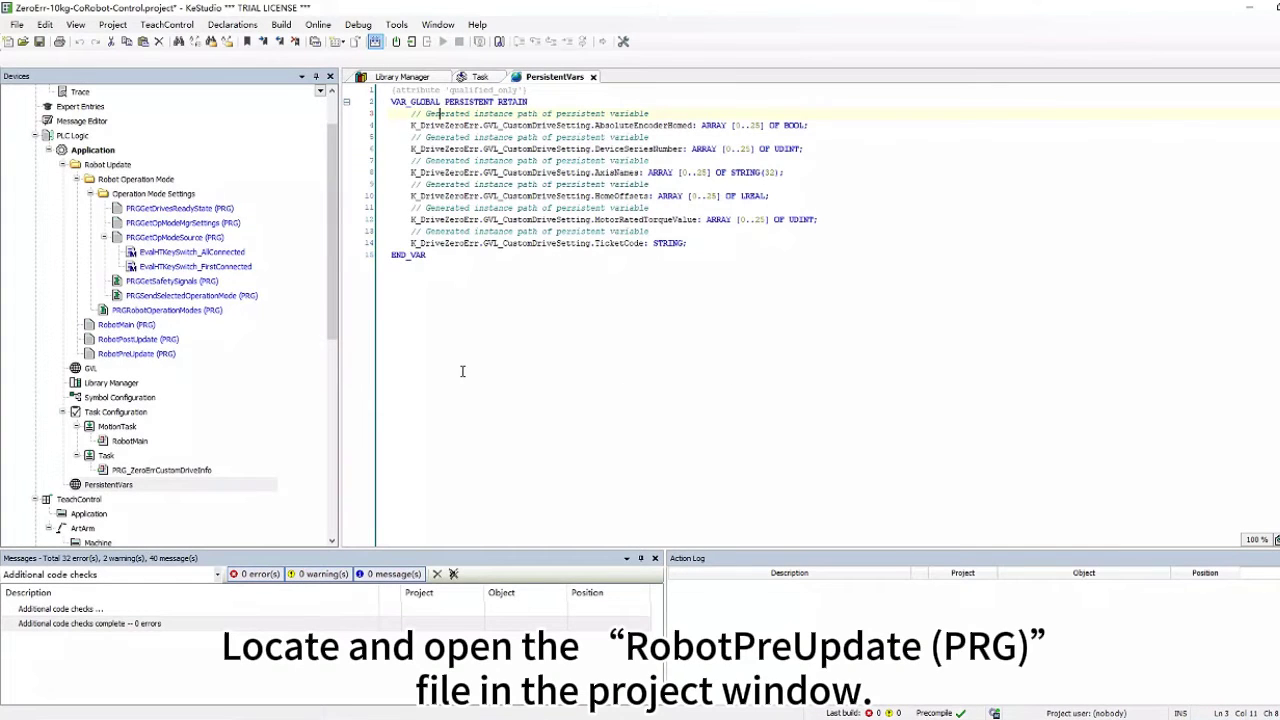
- Paste the controller's ticket code line onto the last line of RobotPreUpdate
left_click(128, 354)
double_click(128, 354)
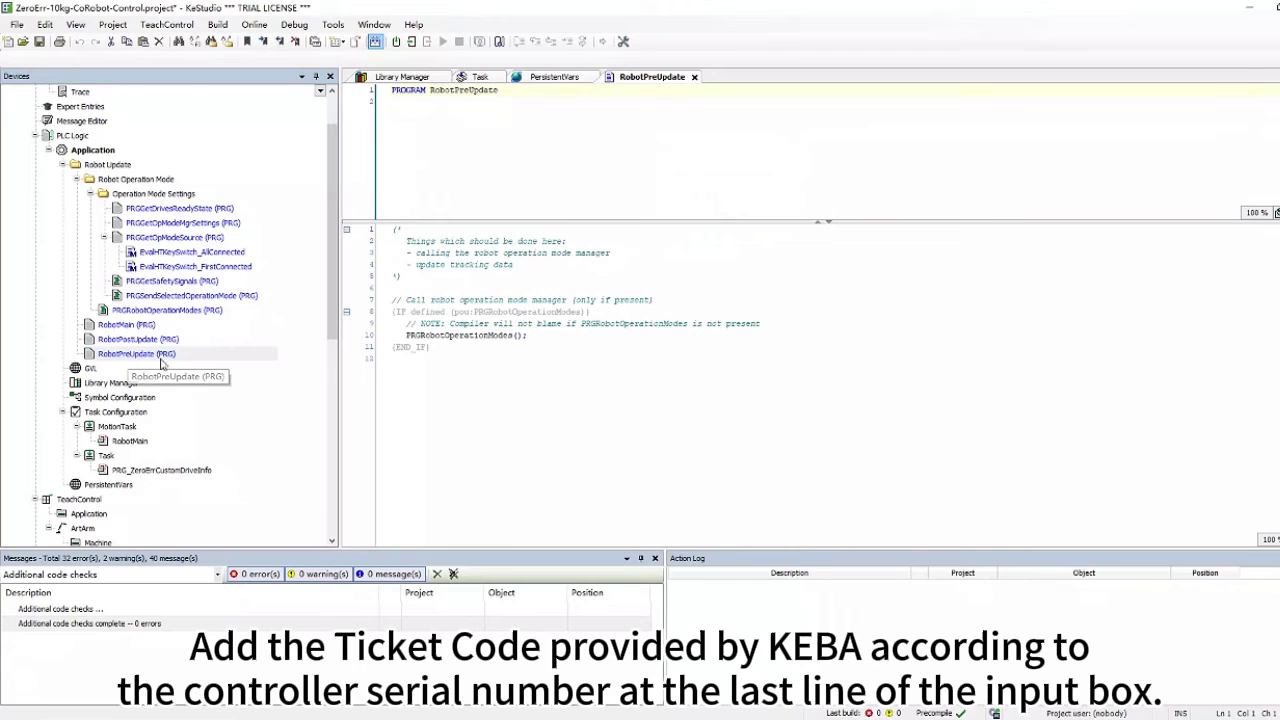
left_click(426, 377)
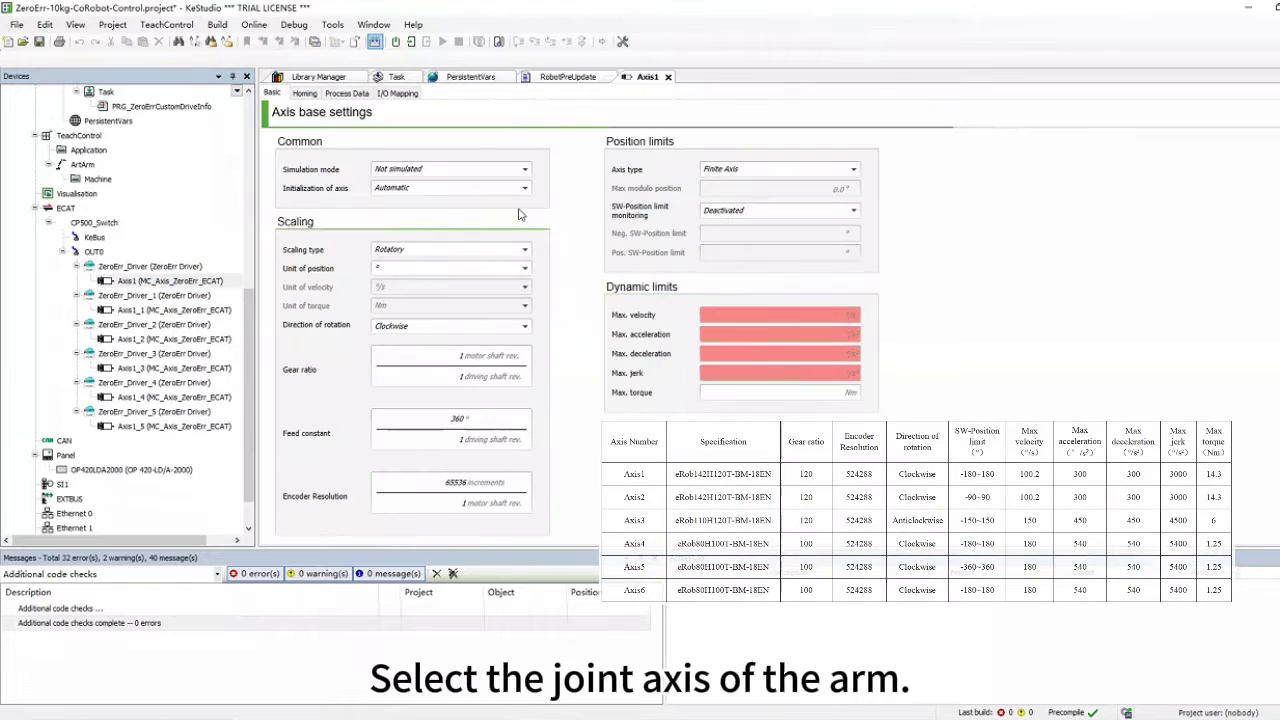
- Enter gear ratio 120 and encoder 524288 increments, and enable software position limits with -180°
left_click(458, 355)
type("120")
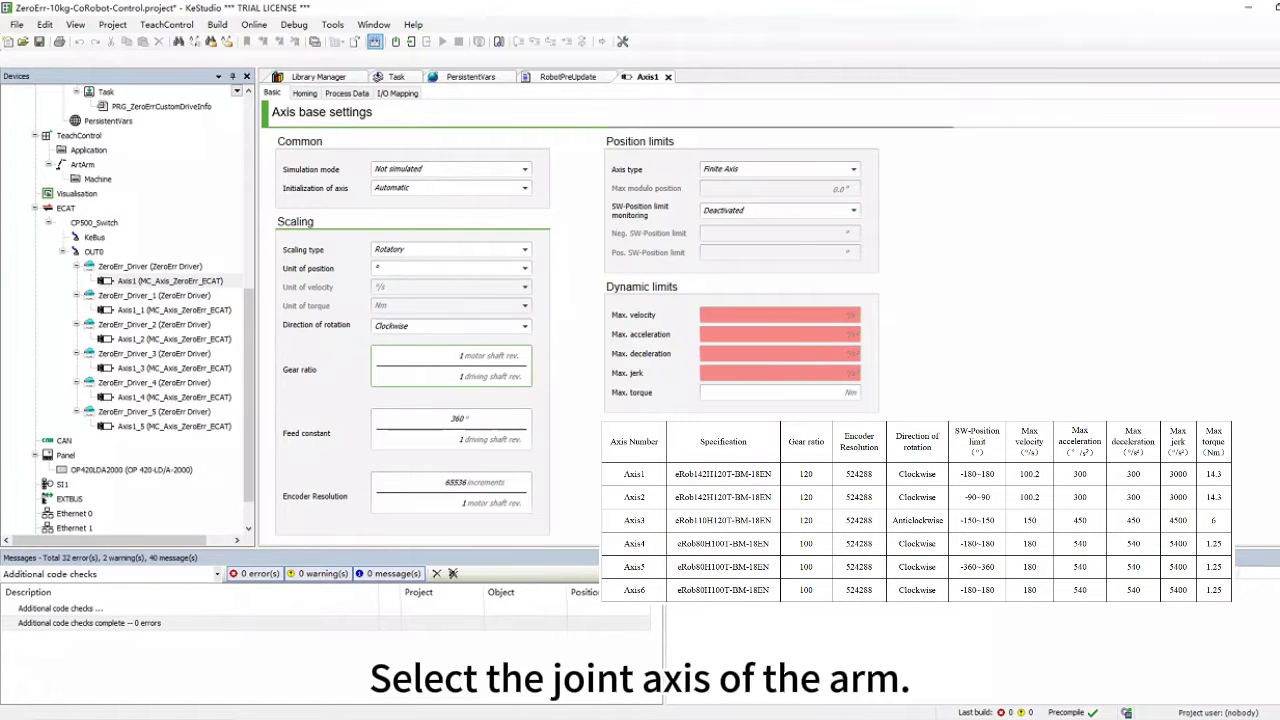
left_click(458, 482)
type("524288")
left_click(779, 210)
left_click(740, 228)
left_click(780, 233)
type("-180")
- Set the +180° limit, velocity 100.2, acceleration 300, deceleration 300, jerk 3000 and torque 14.3 Nm
left_click(780, 252)
type("180100.2")
key("Tab")
type("300")
key("Tab")
type("300")
key("Tab")
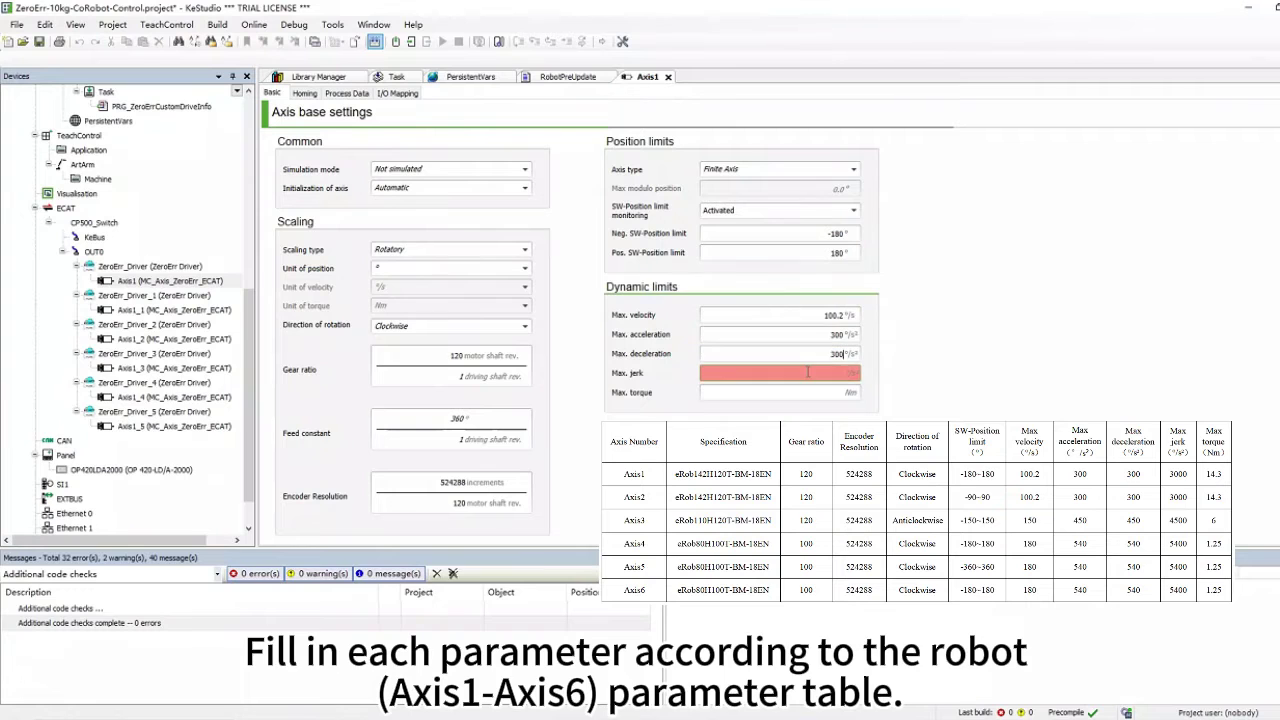
type("3000")
left_click(830, 392)
type("14.3")
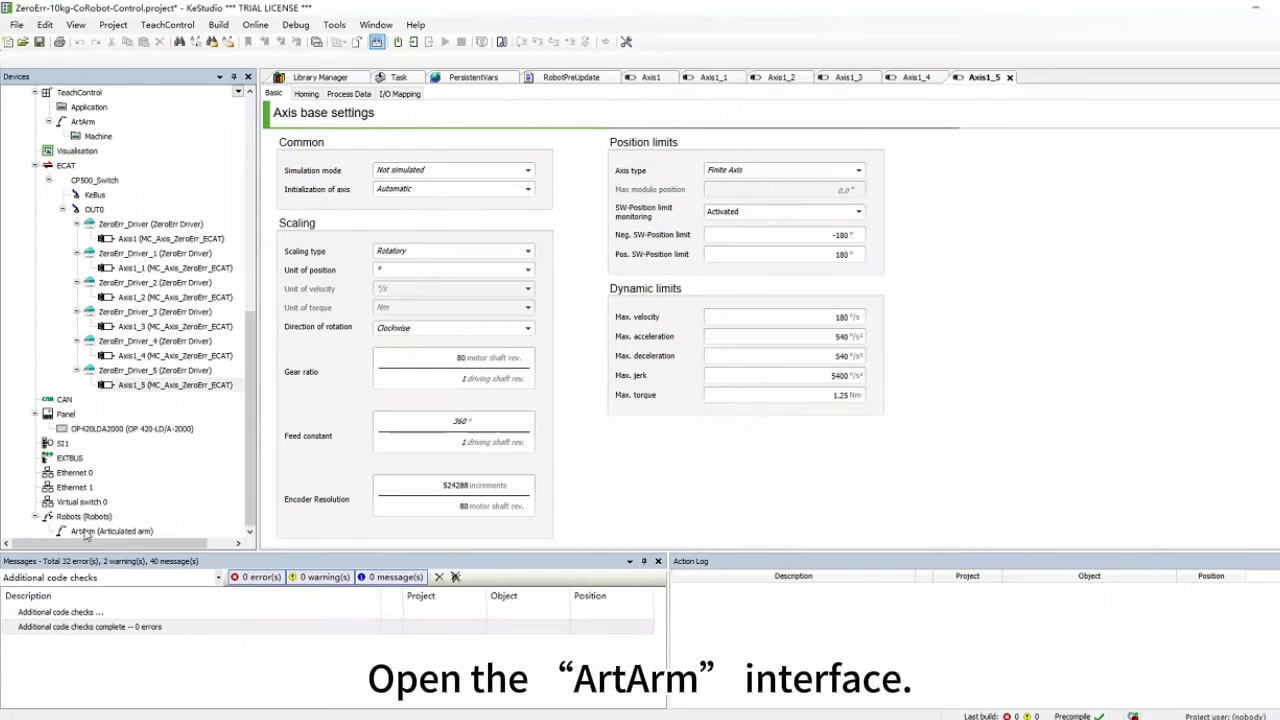
- Set ArtArm's type to Collinear wrist, enter the L8 wrist distance, and show the Robot Axis <-> Axis page
left_click(98, 534)
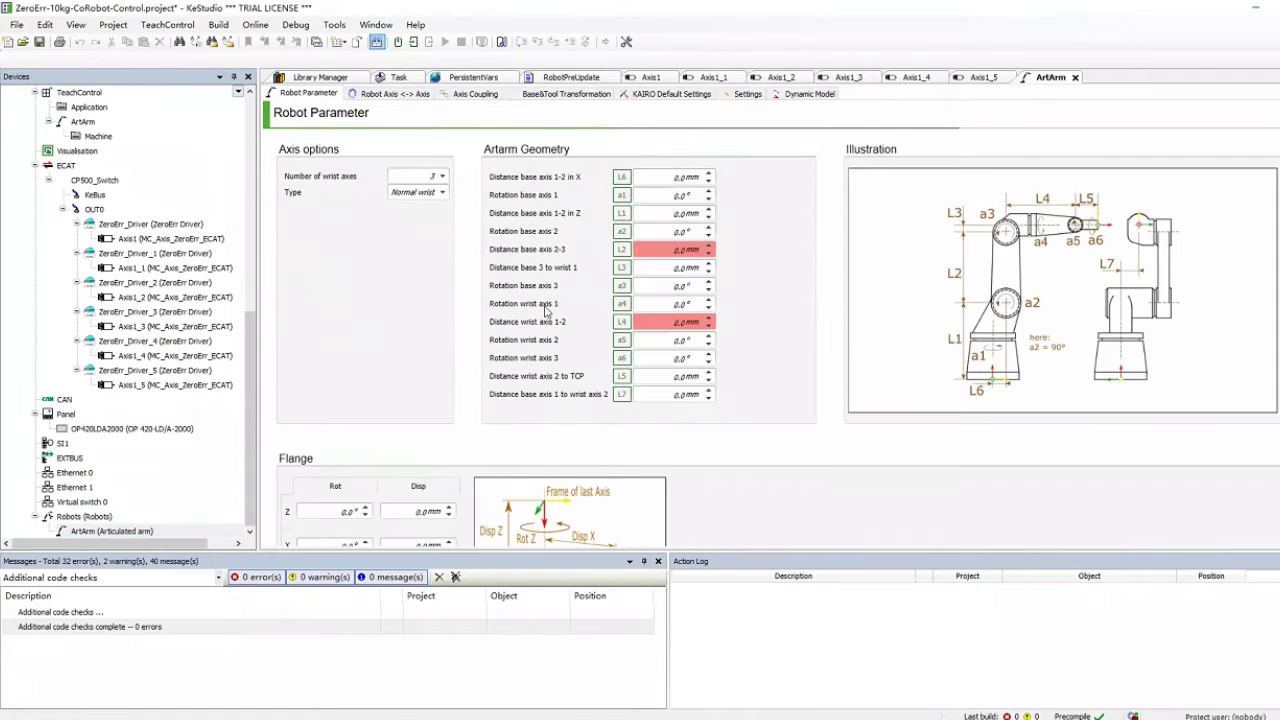
left_click(425, 192)
left_click(425, 209)
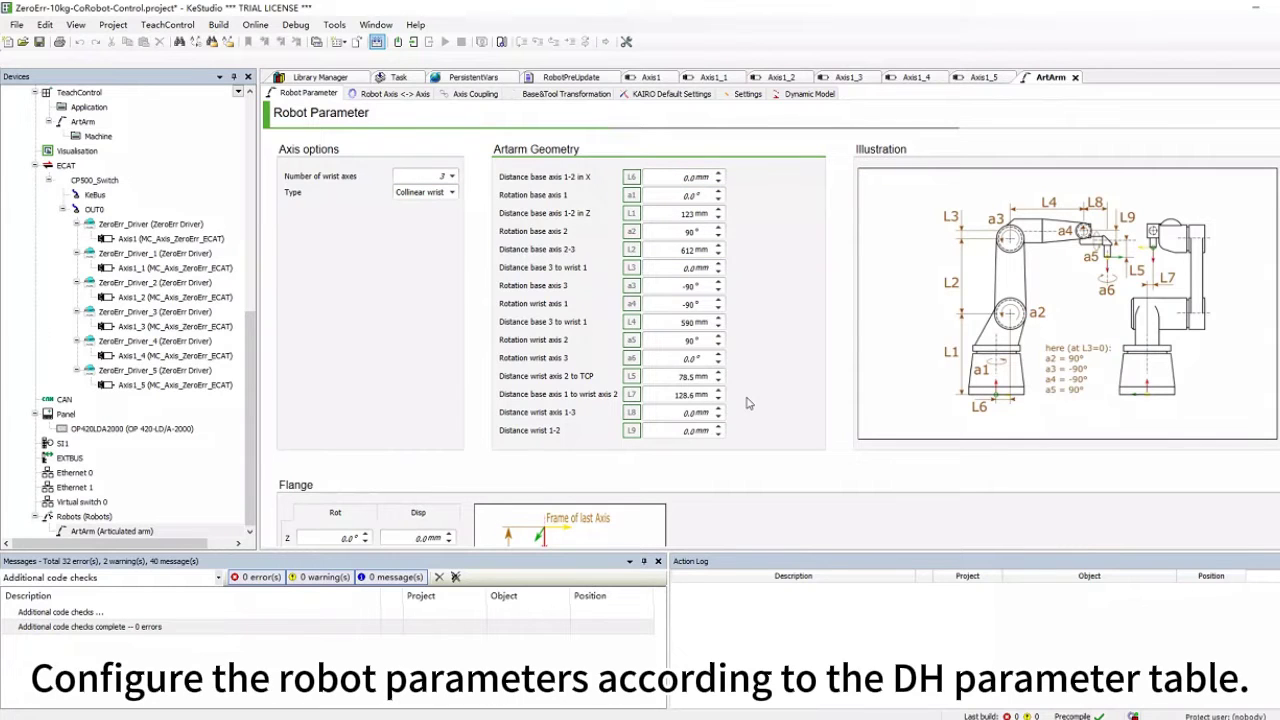
left_click(705, 412)
type("98")
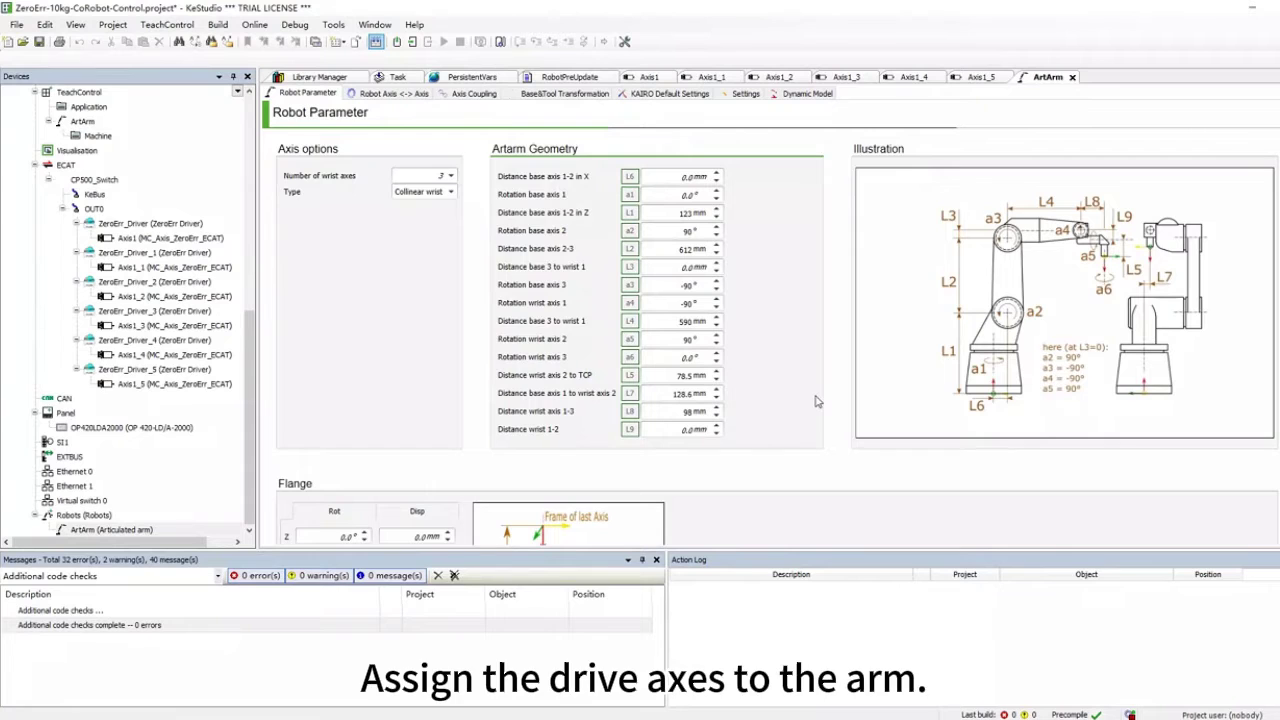
left_click(394, 93)
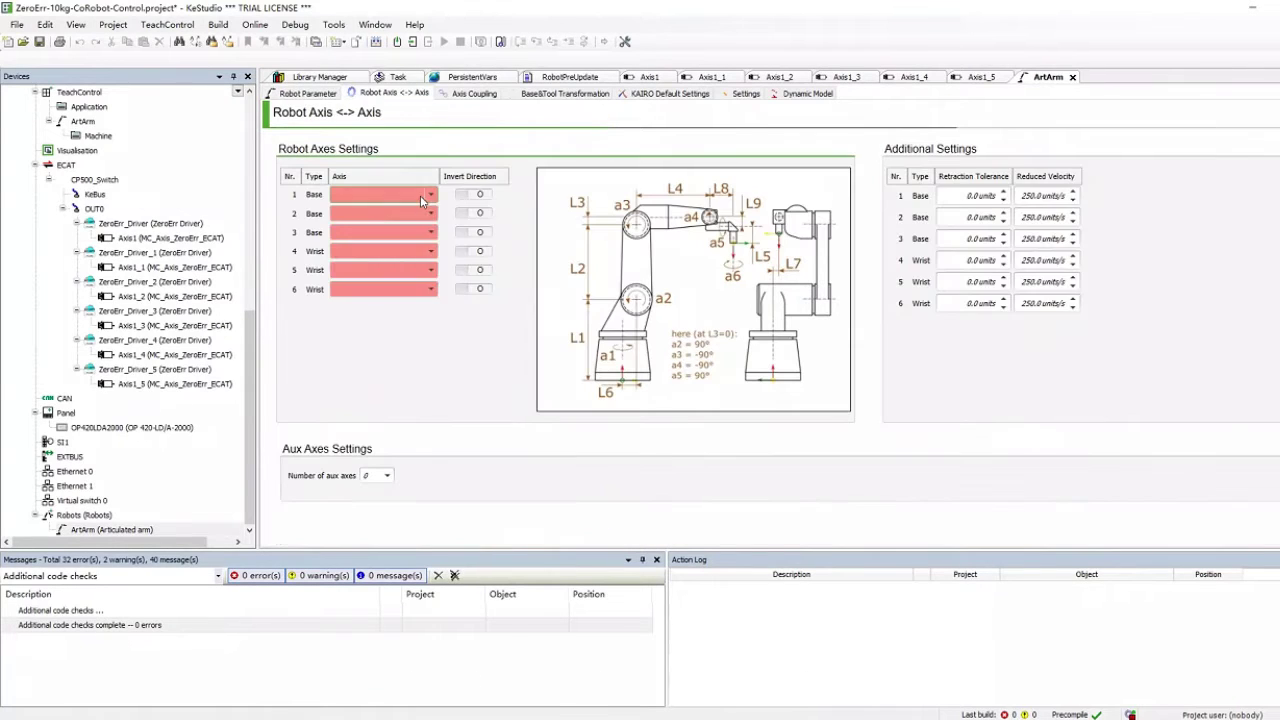
- Assign Axis1, Axis1_1, Axis1_2, Axis1_3, Axis1_4 and Axis1_5 to robot axes 1–6 in order
left_click(420, 195)
left_click(385, 213)
left_click(400, 213)
left_click(390, 232)
left_click(400, 232)
left_click(399, 250)
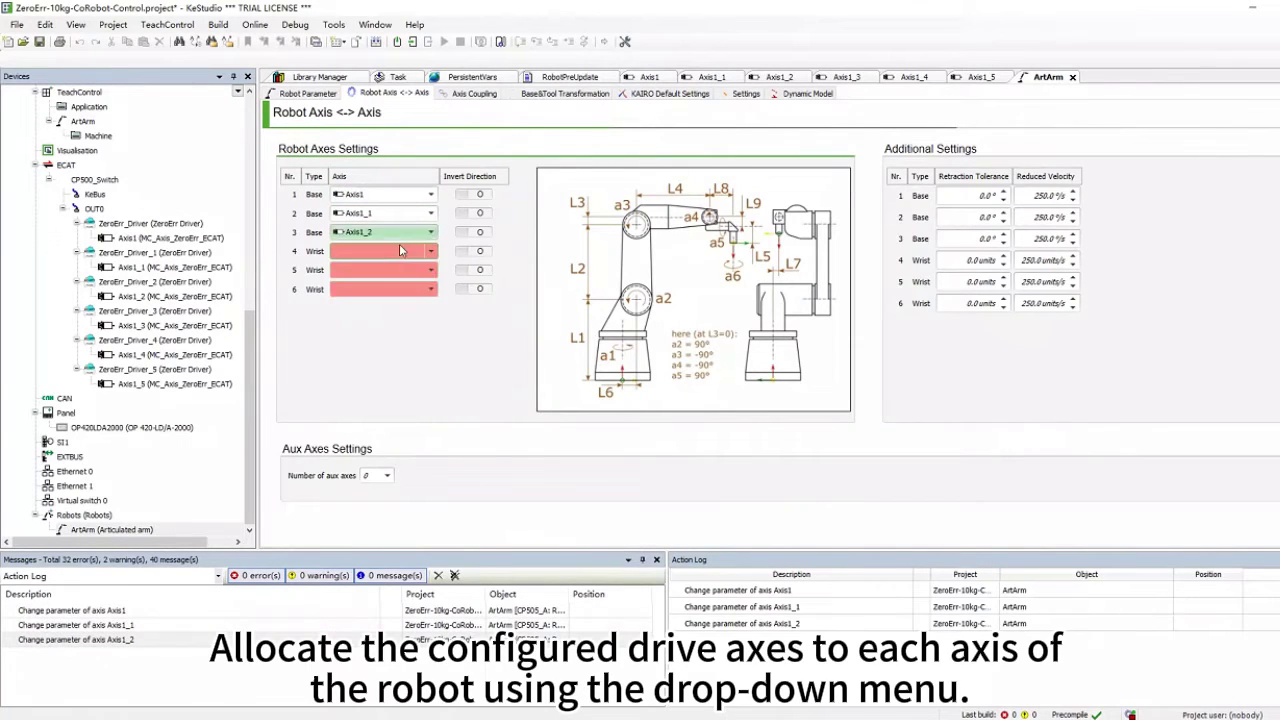
left_click(385, 282)
left_click(400, 270)
left_click(385, 301)
left_click(400, 289)
left_click(387, 320)
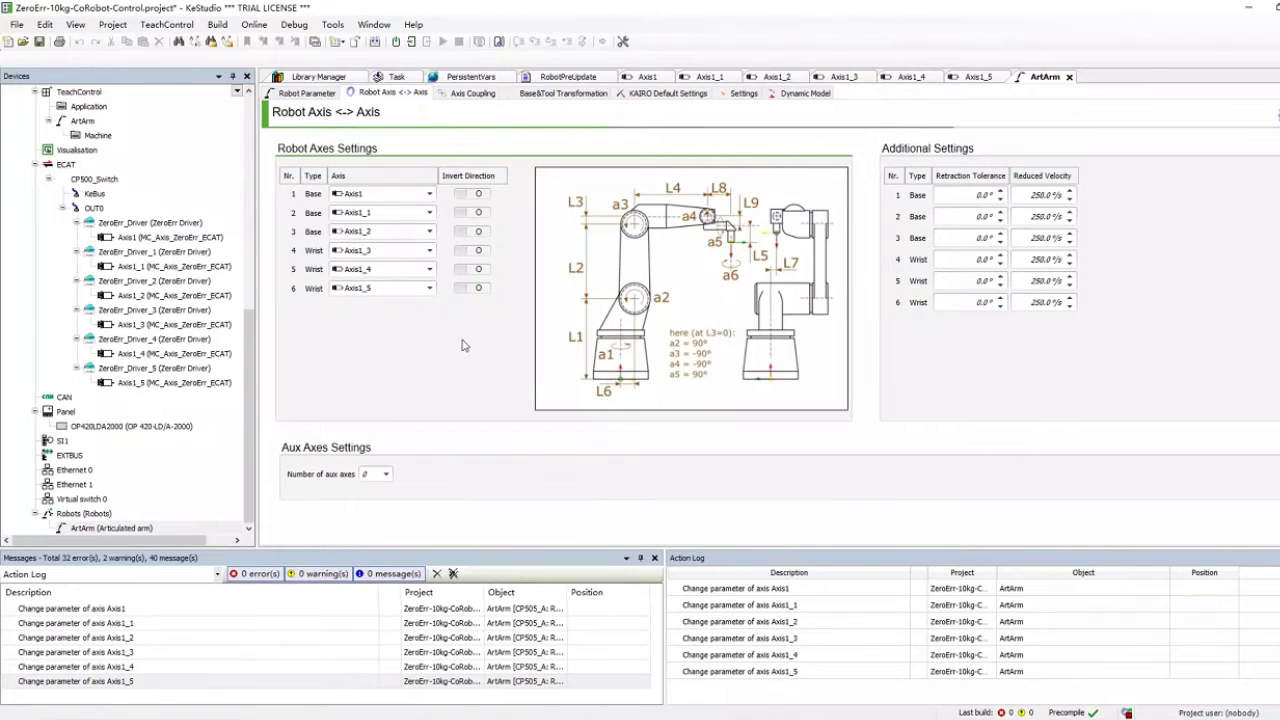
- Add a DM 570 digital I/O module under KeBus
right_click(95, 195)
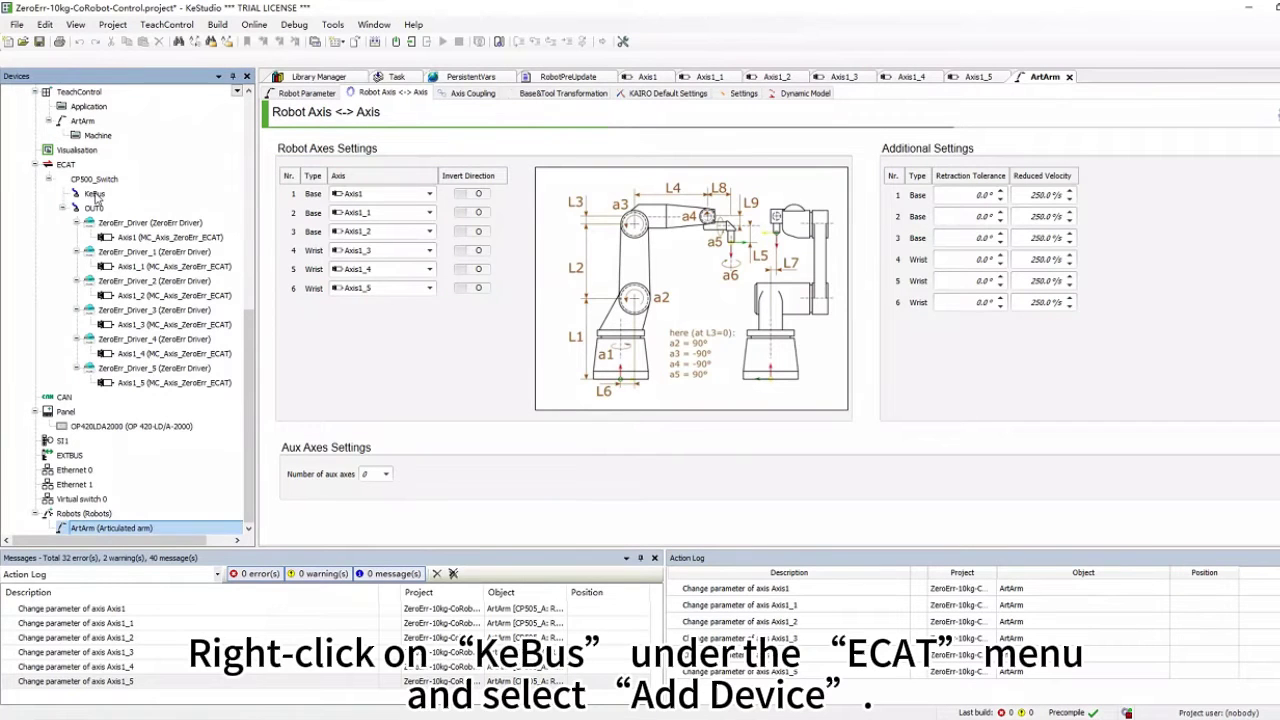
right_click(95, 195)
left_click(148, 323)
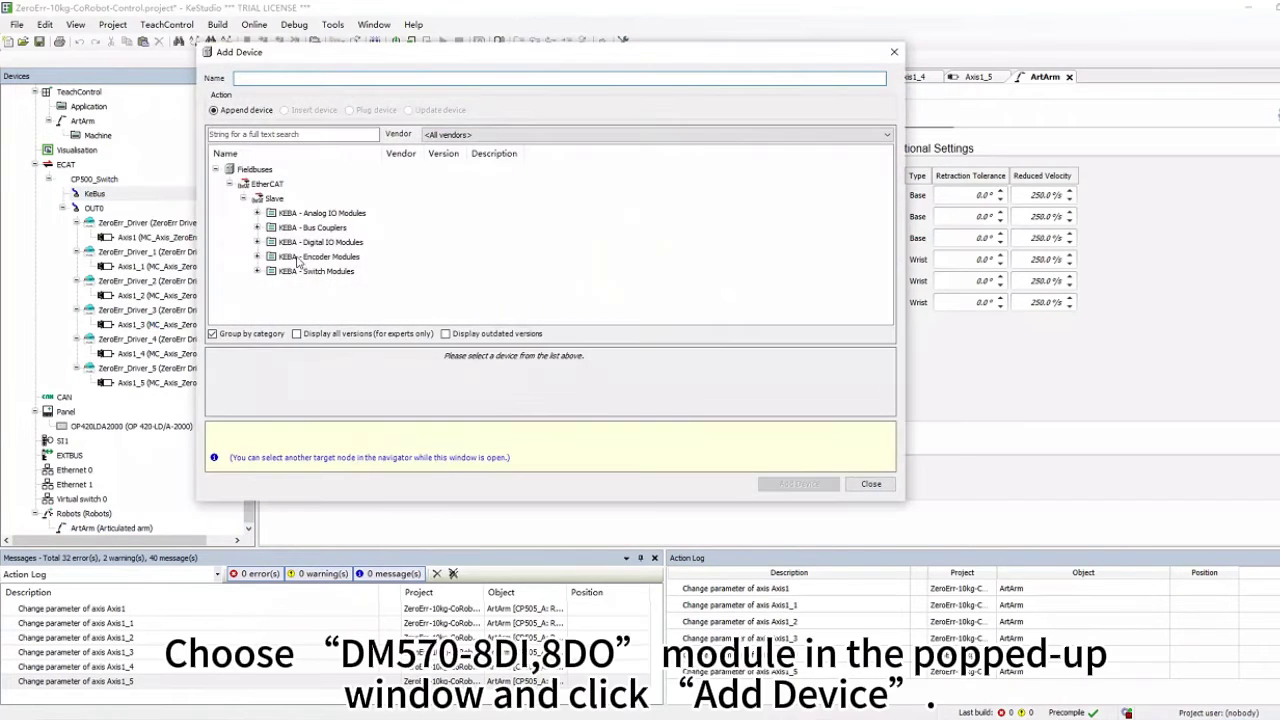
left_click(257, 242)
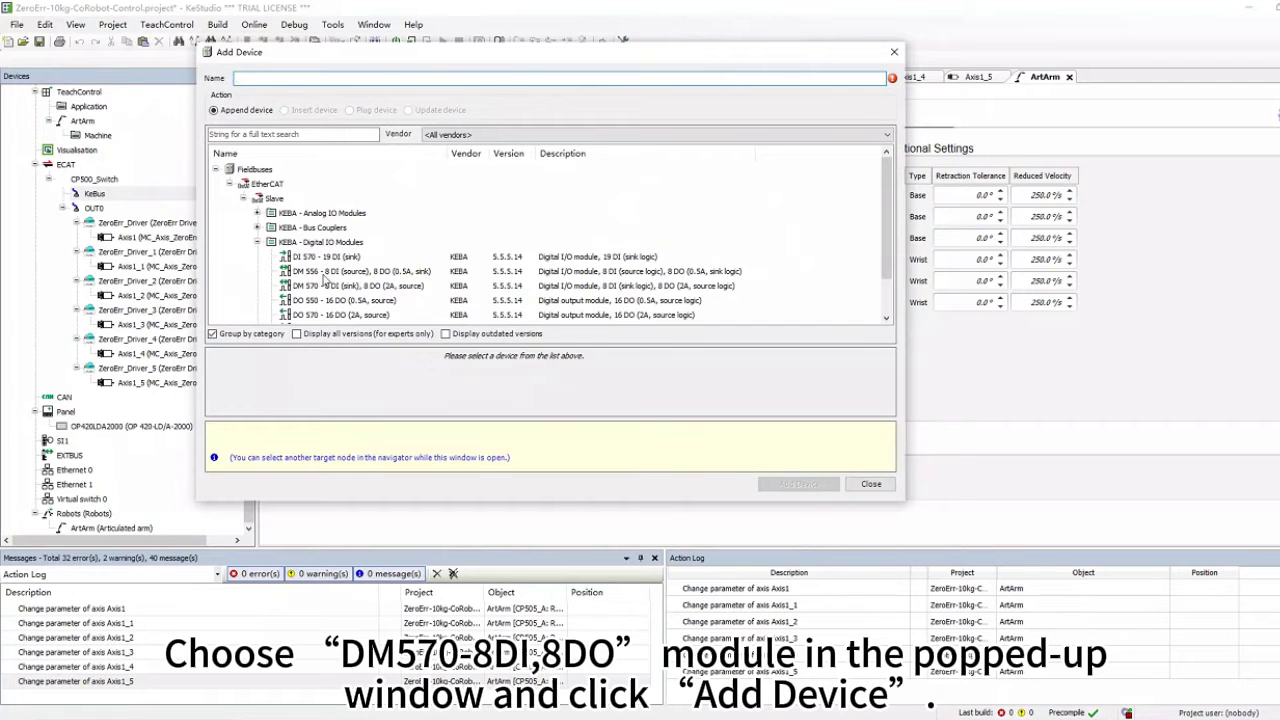
left_click(360, 288)
left_click(799, 483)
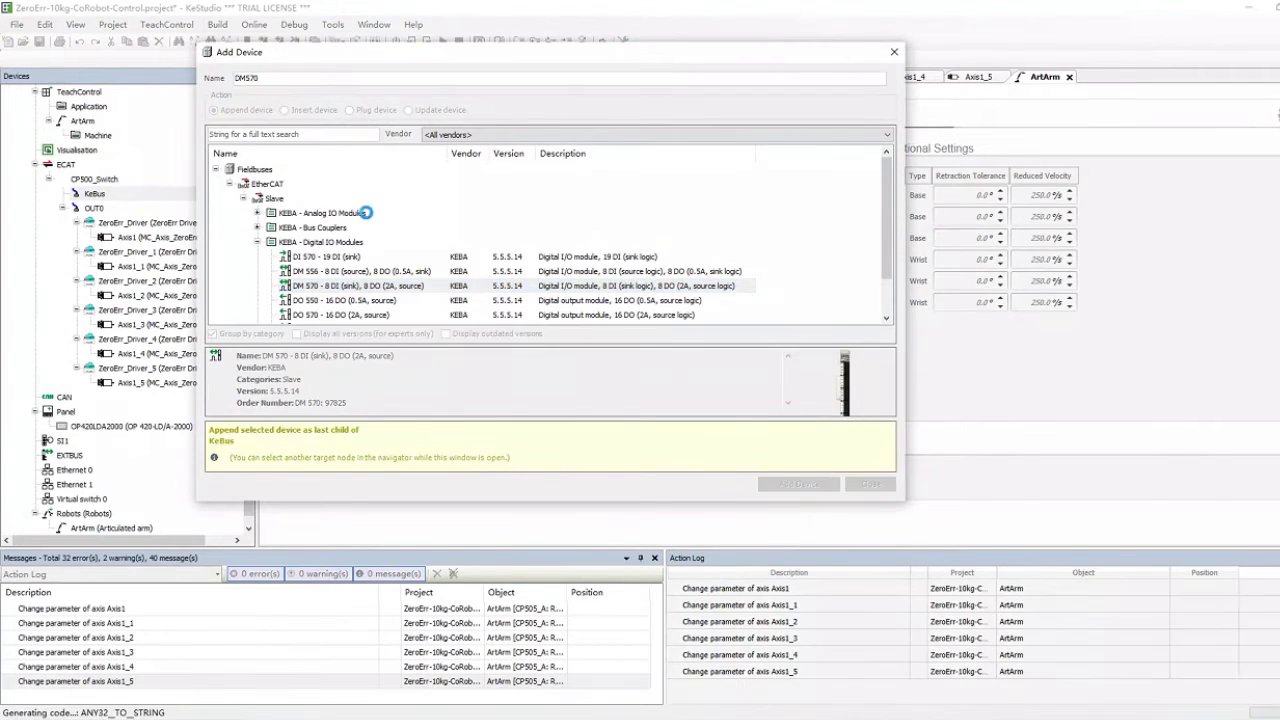
- In the DM570 I/O Mapping, name Digital input 0 Estop and input 1 EnableSwitch
left_click(438, 92)
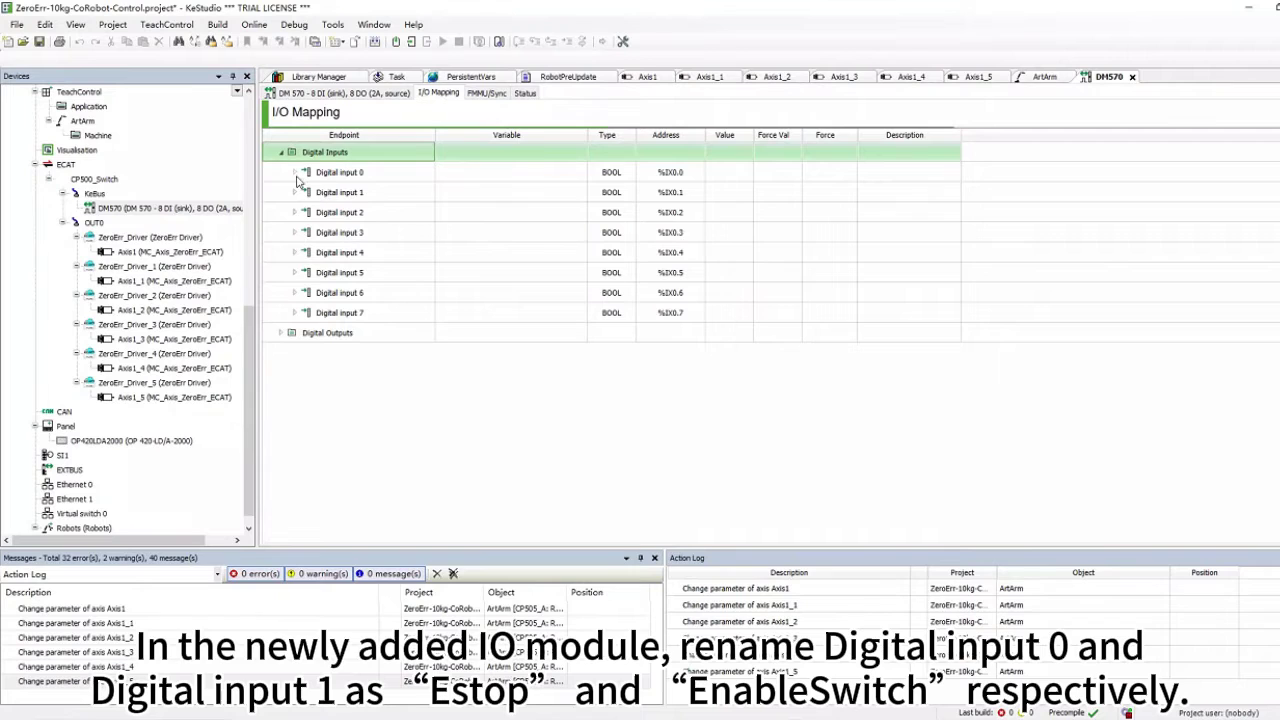
double_click(529, 174)
type("E")
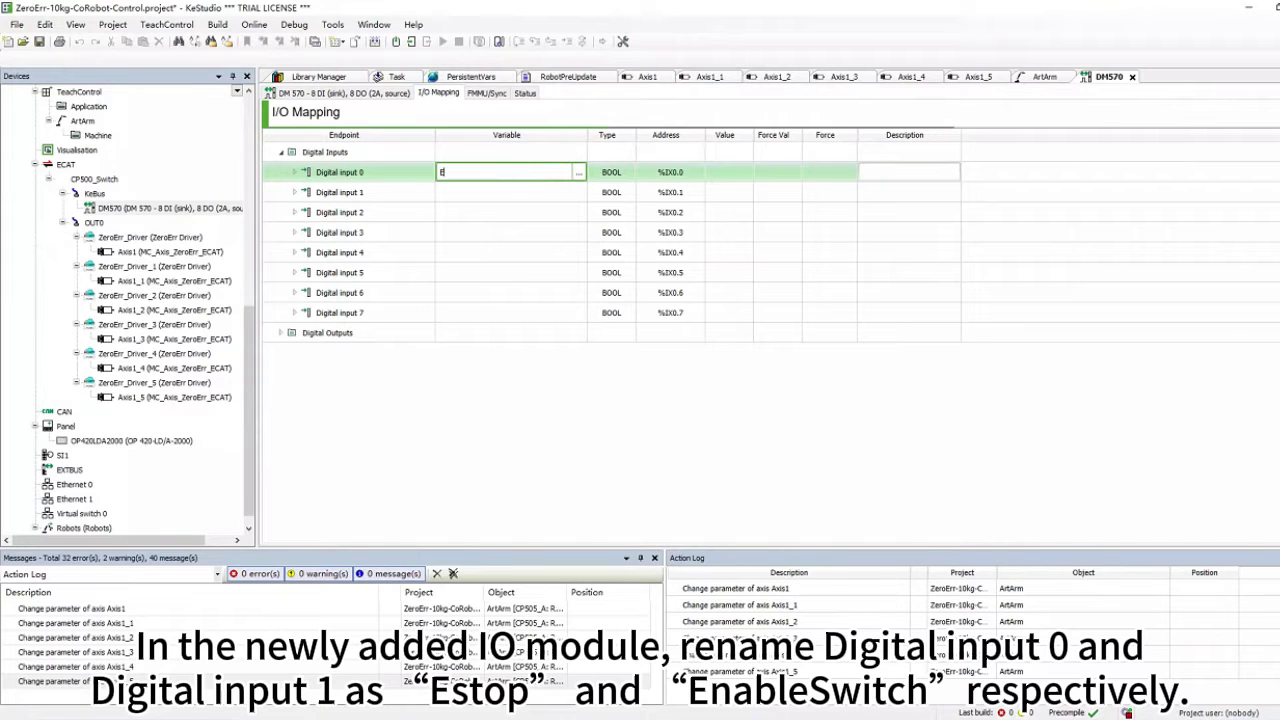
type("stop")
key("Return")
type("EnableSwi")
key("Return")
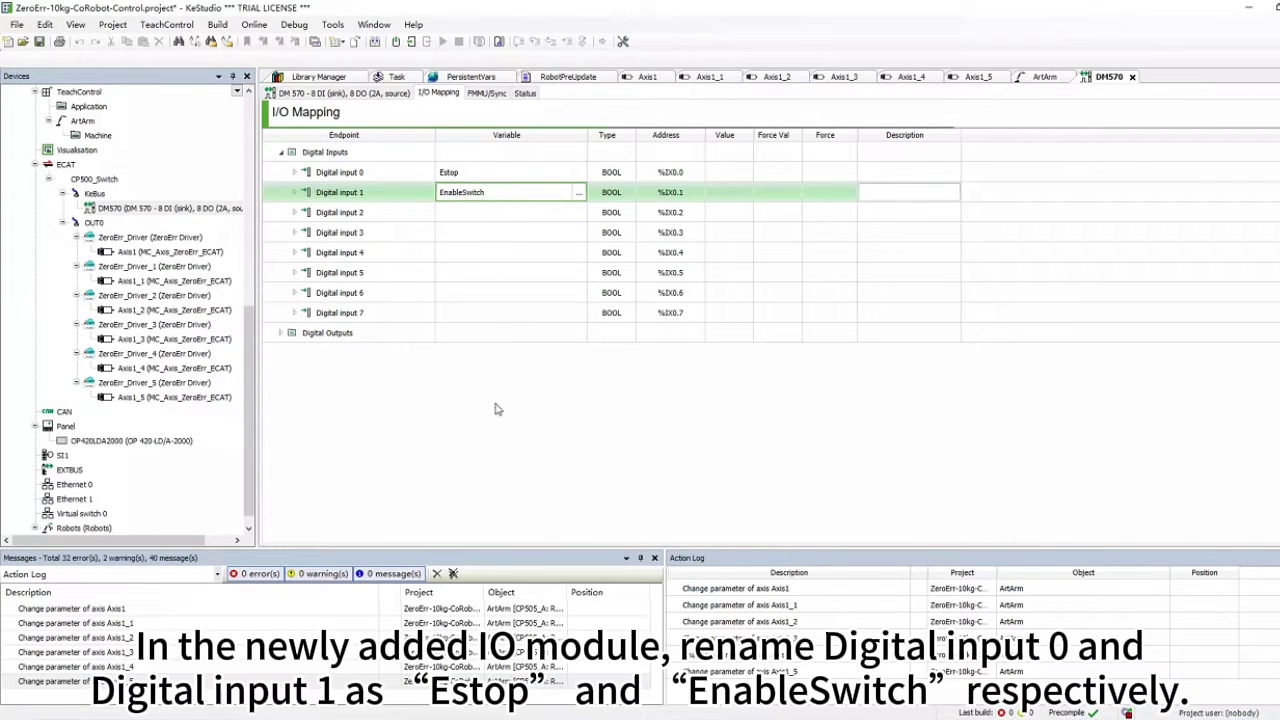
scroll(245, 330, "up", 9)
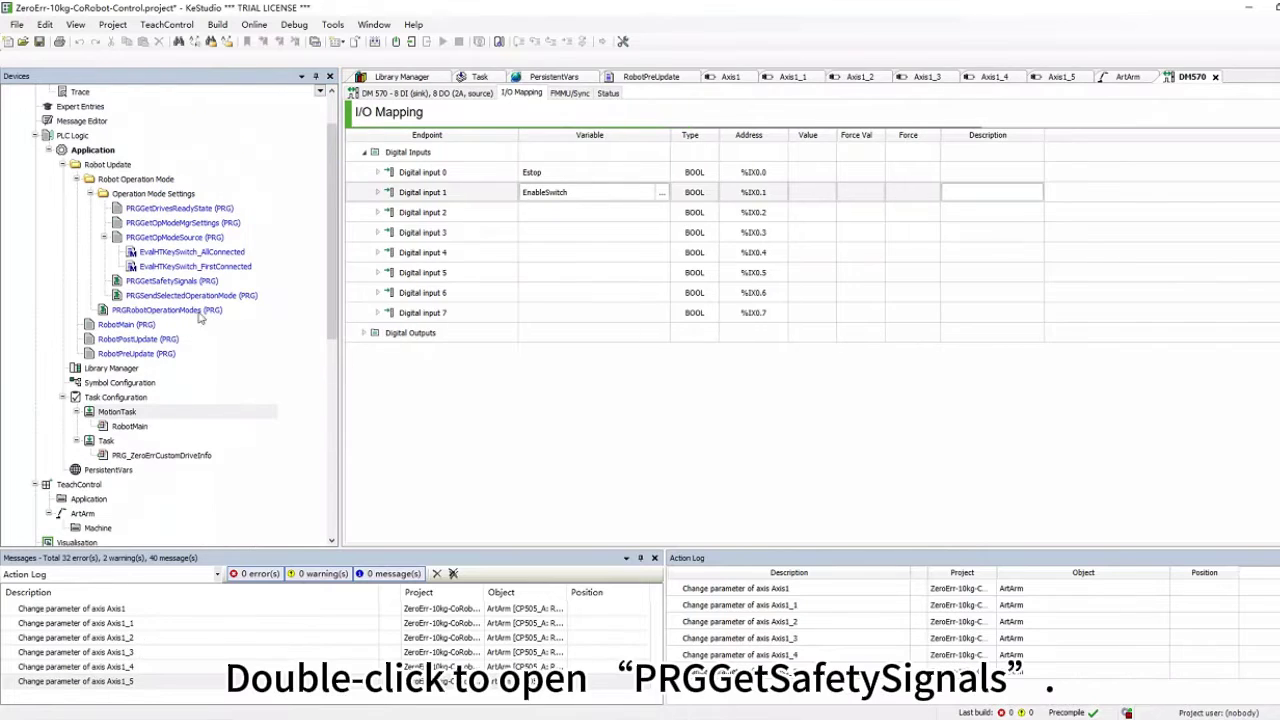
- In PRGGetSafetySignals, replace mbEStopReleased with Estop and mbEnableSwitchPressed with EnableSwitch
double_click(172, 283)
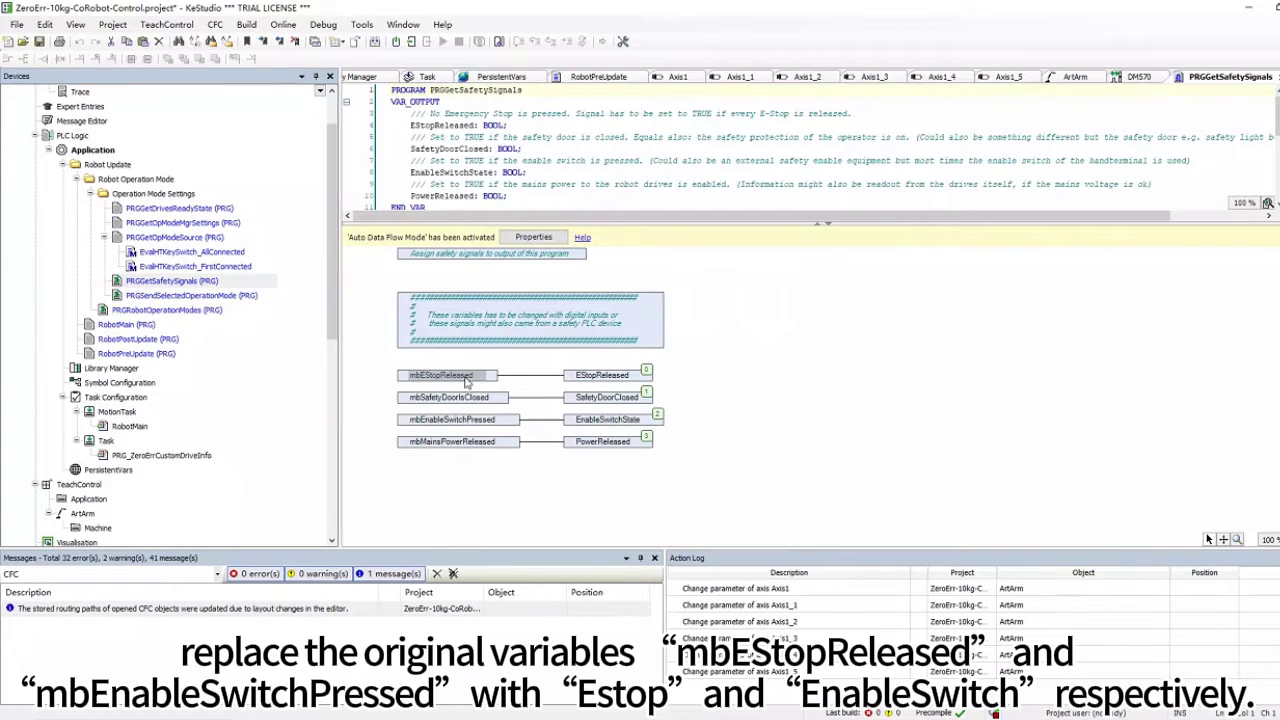
double_click(466, 378)
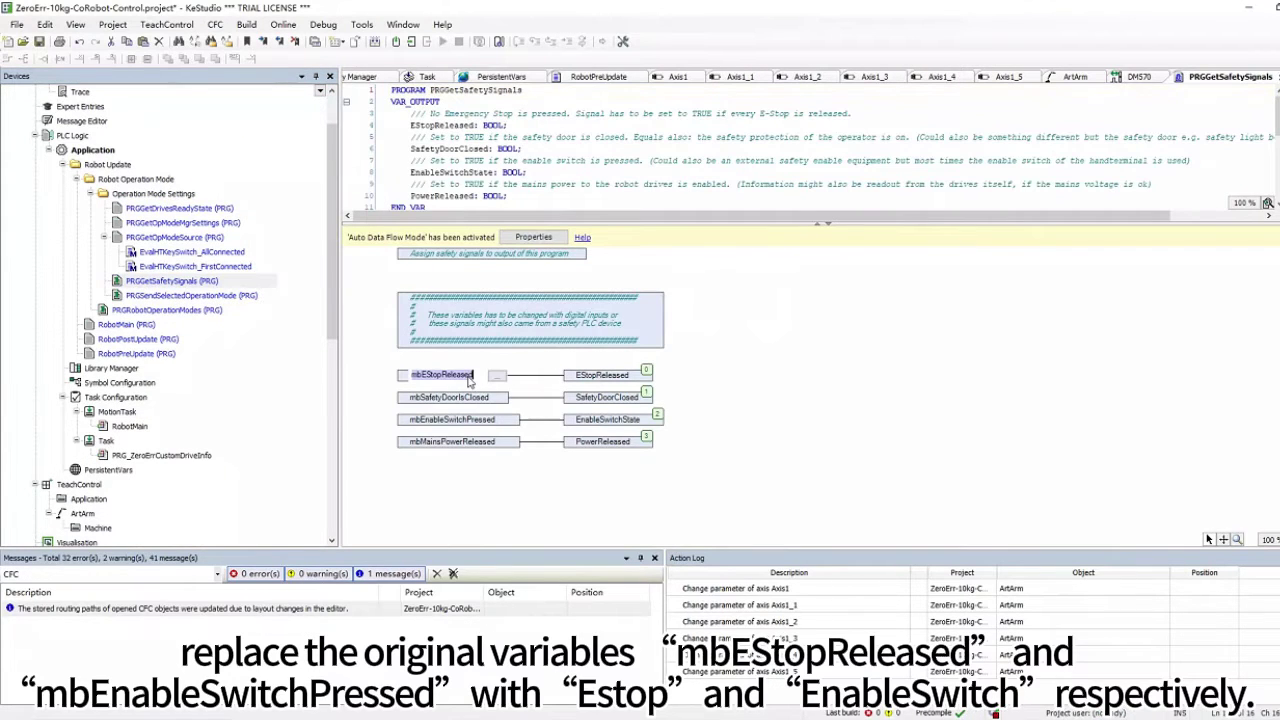
type("Estop")
double_click(466, 420)
type("EnableSwitch")
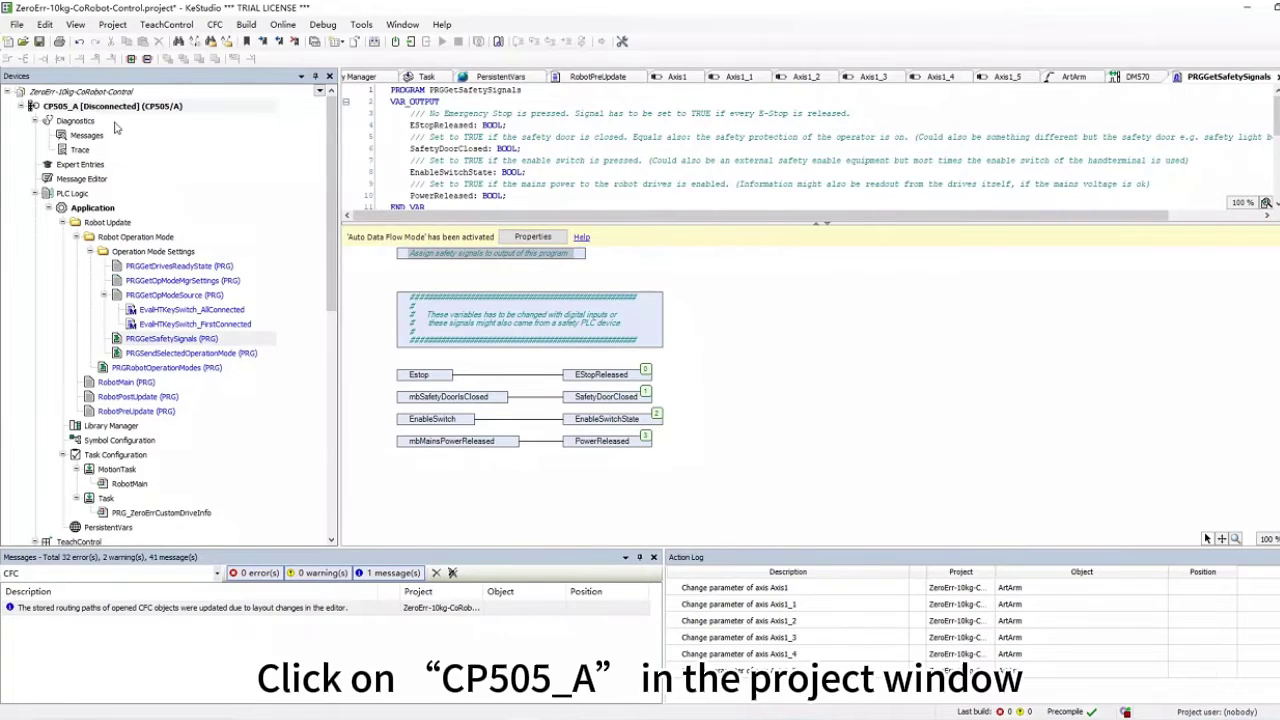
- Scan CP505_A's Communication settings and select the ZeroErrArm controller at 192.168.101.100
double_click(110, 106)
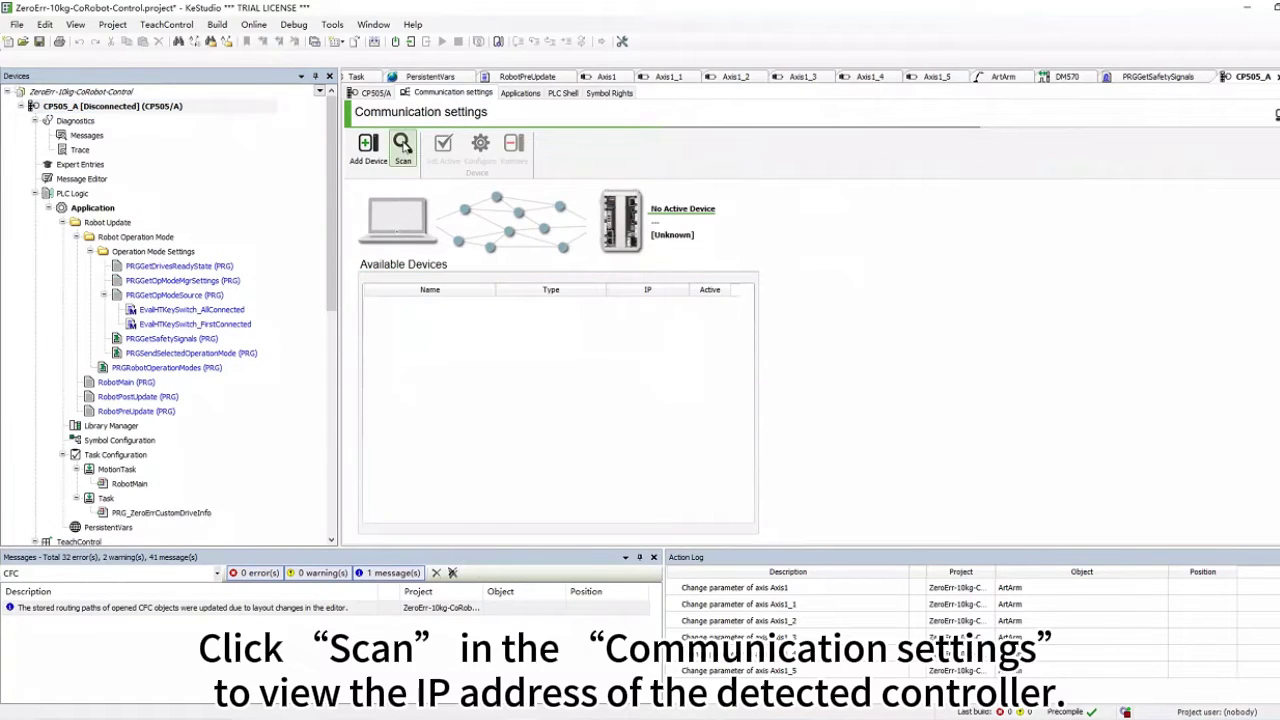
left_click(401, 147)
left_click(660, 322)
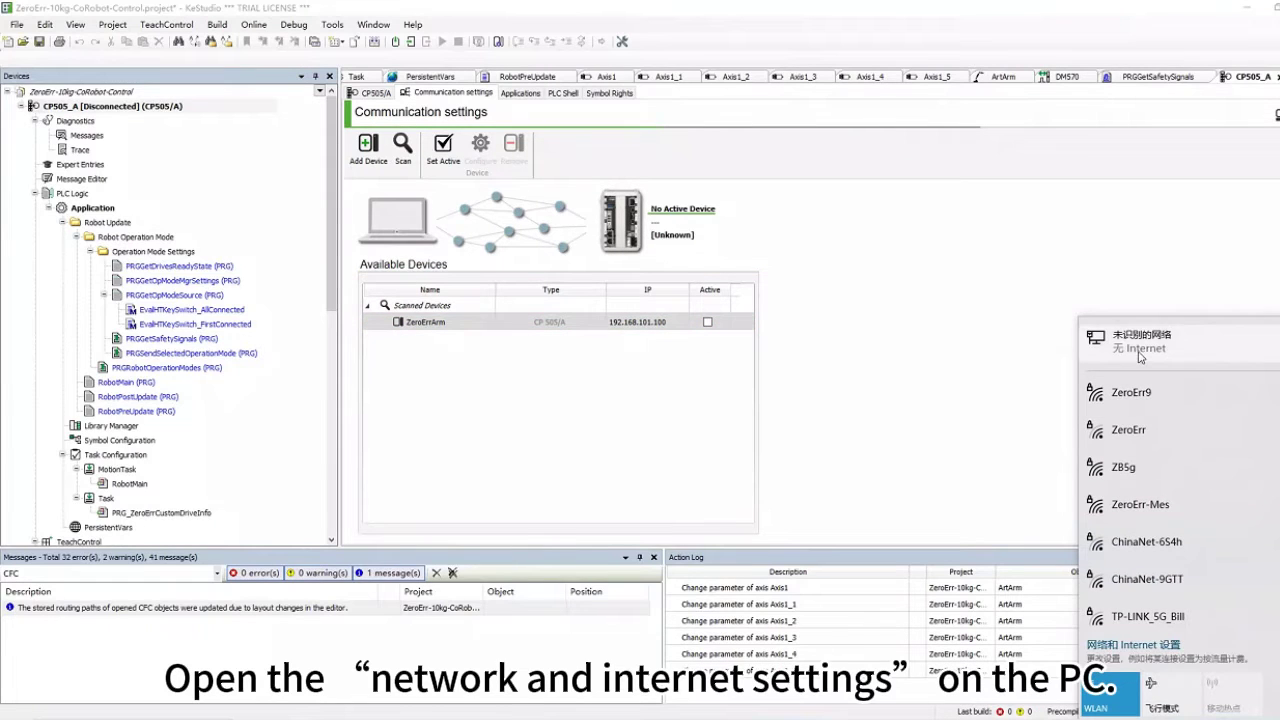
- Give the Ethernet adapter static IPv4 192.168.101.50 with subnet mask 255.255.255.0
left_click(1133, 645)
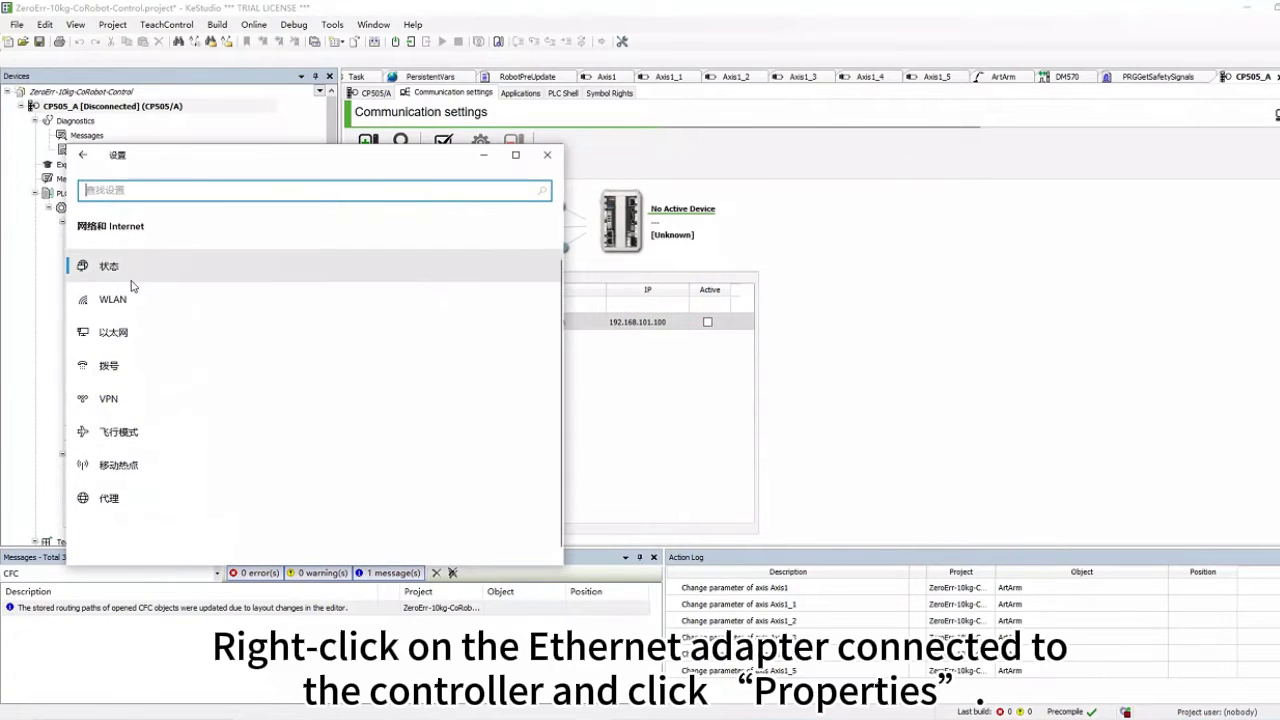
left_click(113, 332)
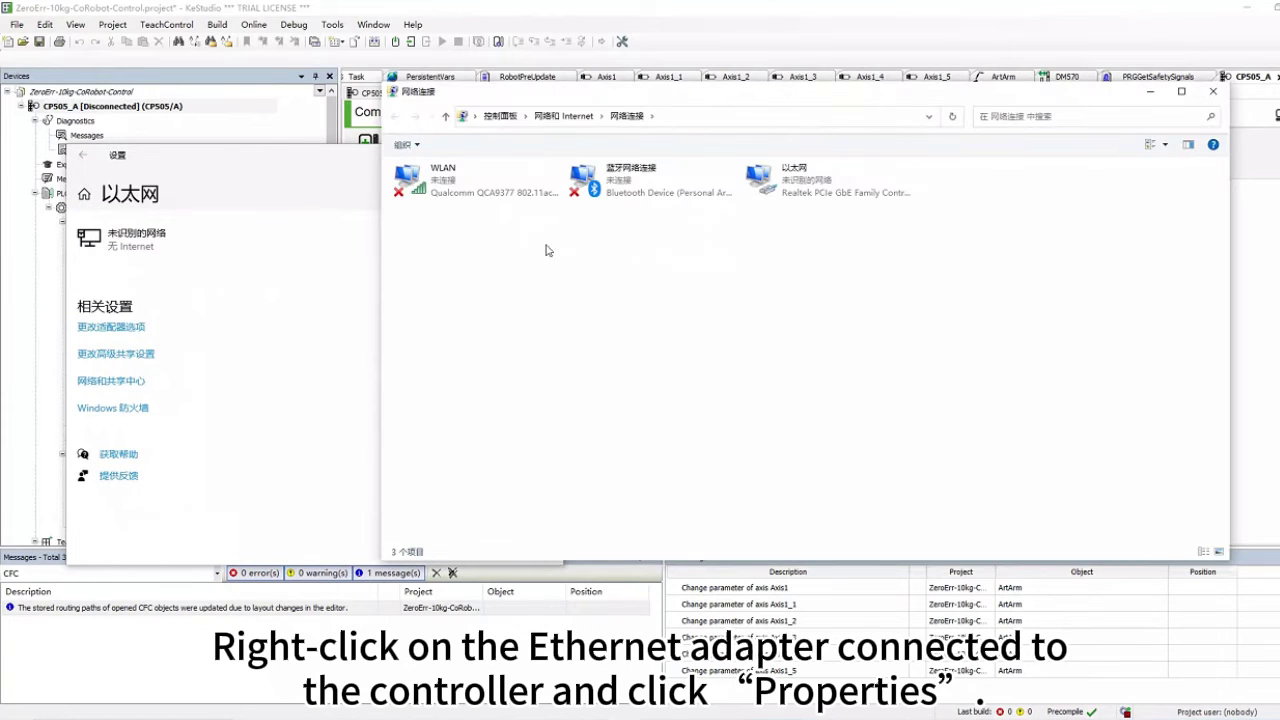
right_click(805, 180)
left_click(830, 319)
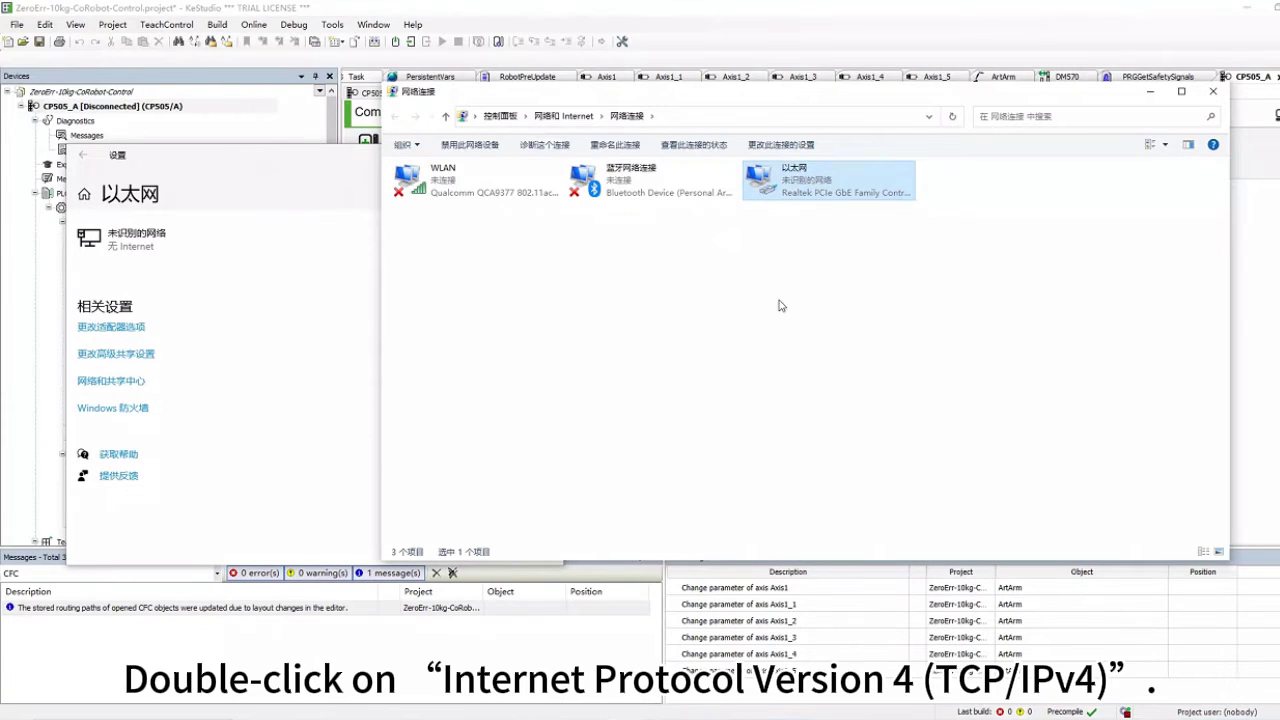
double_click(492, 354)
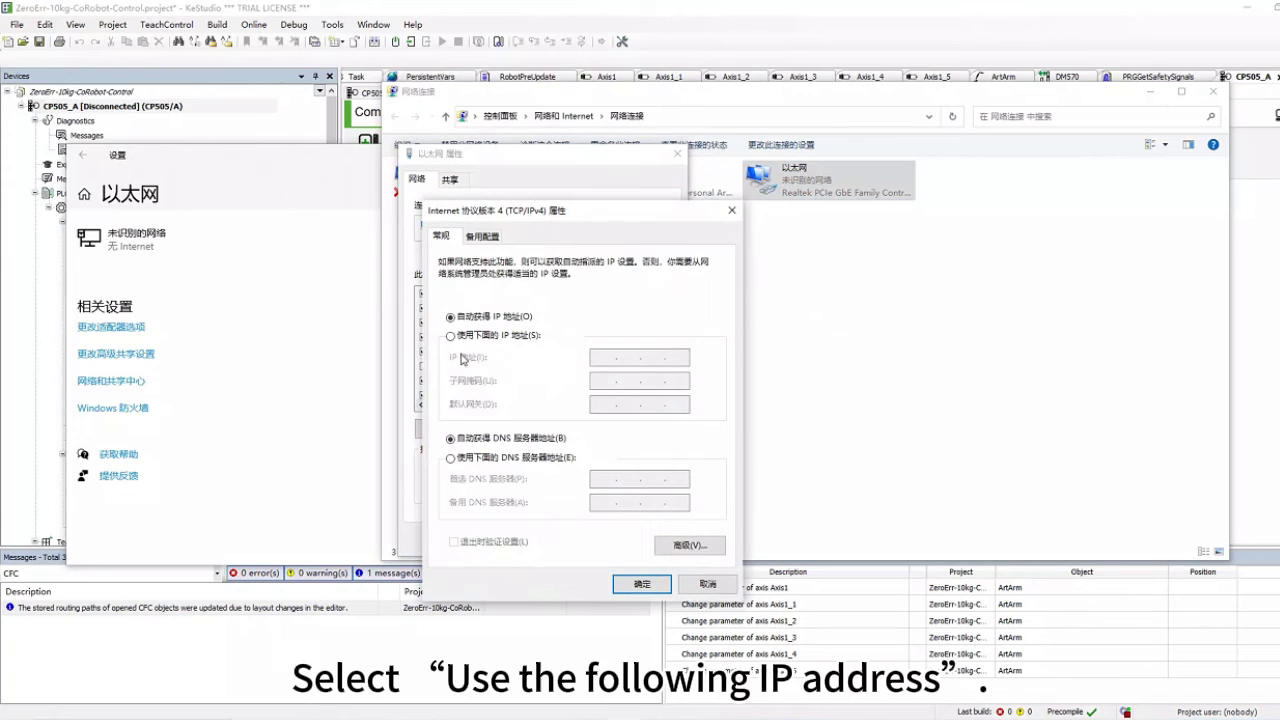
left_click(451, 336)
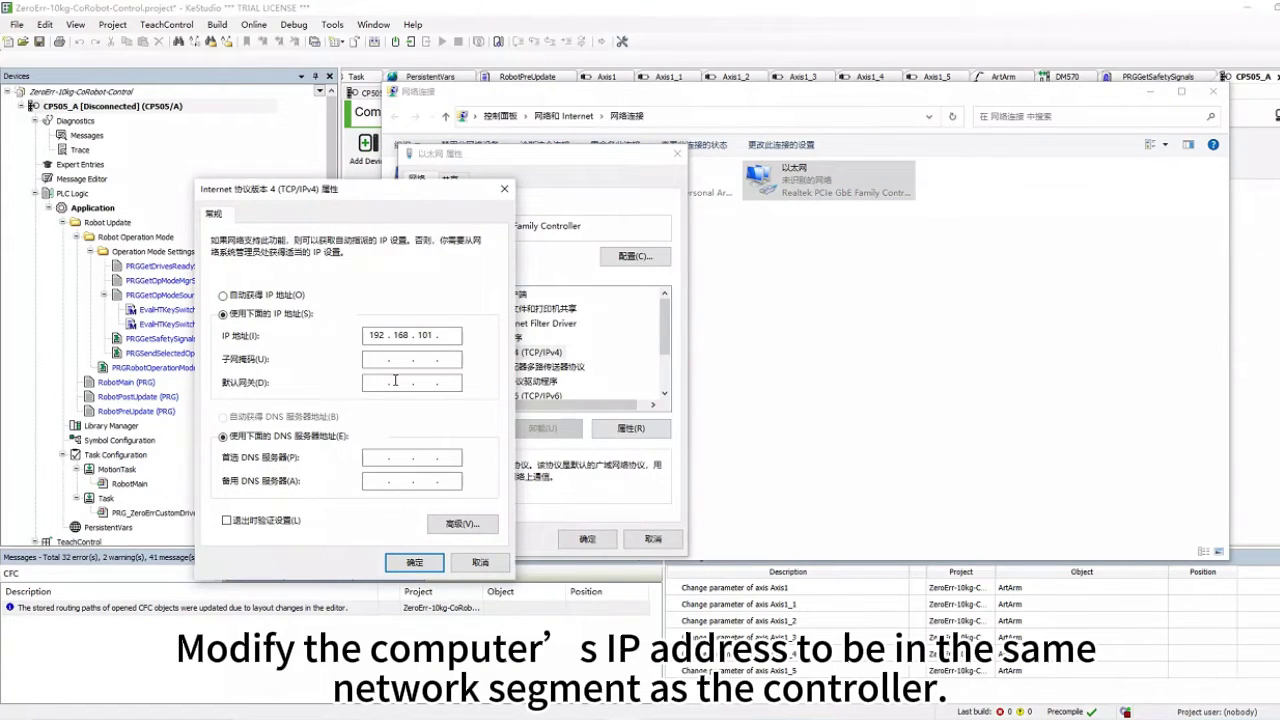
left_click(378, 359)
left_click(414, 562)
left_click(587, 539)
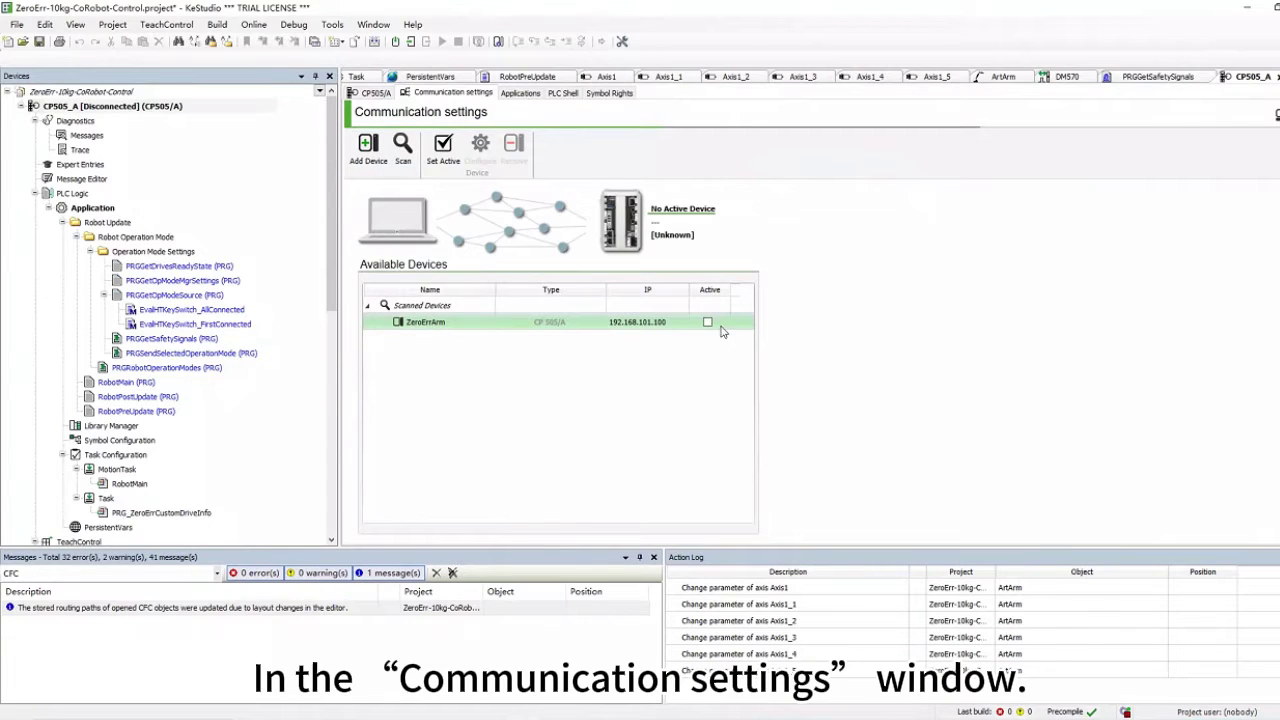
- Activate ZeroErrArm, log in to the controller, and include TeachControl in the selective download
left_click(707, 322)
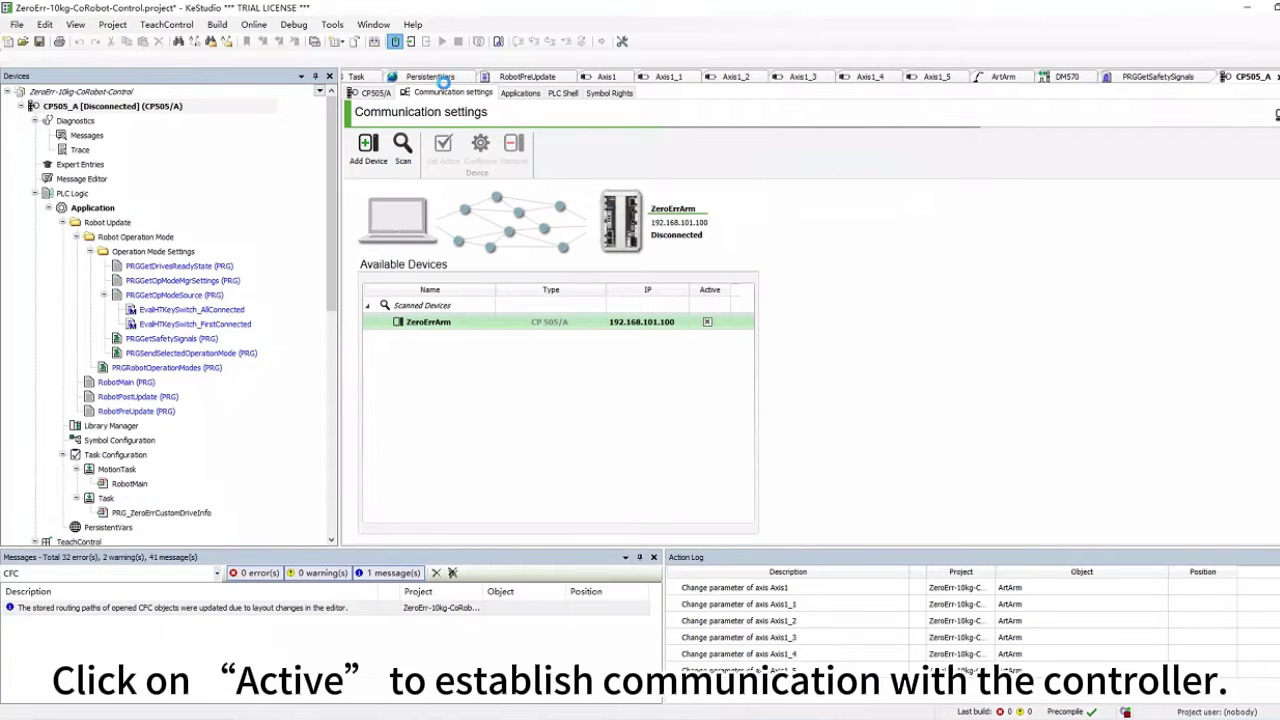
left_click(693, 345)
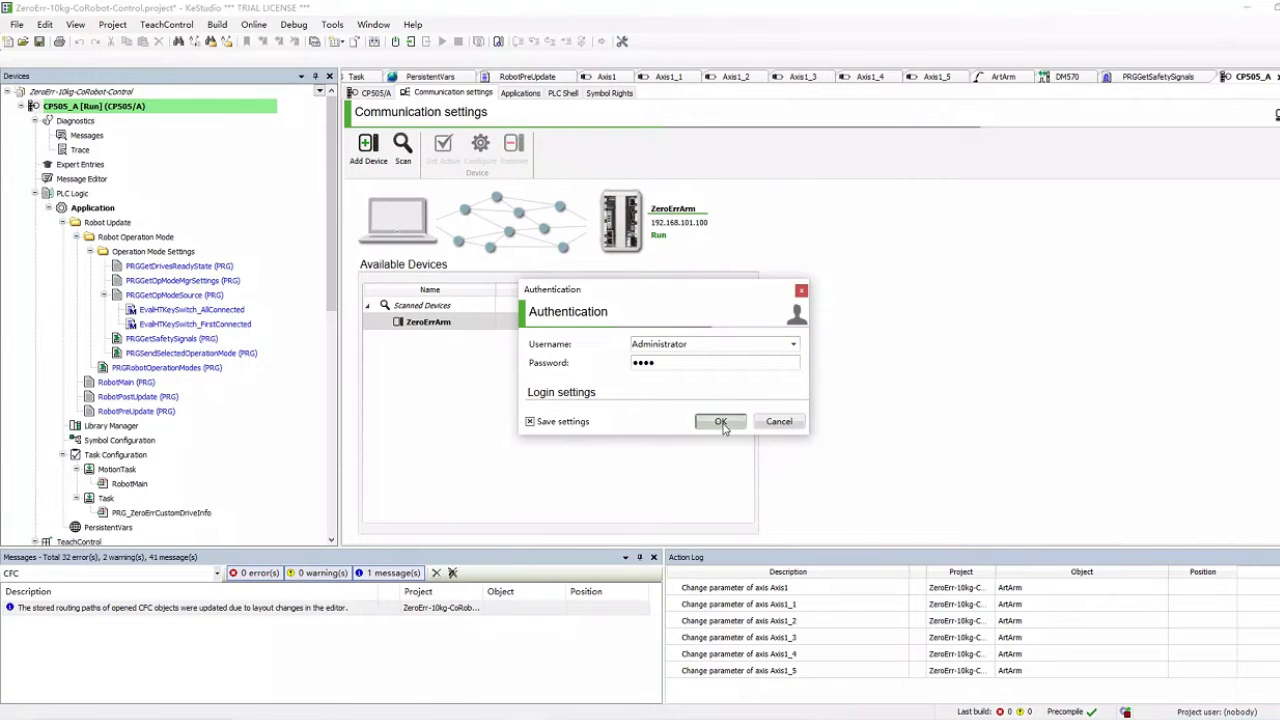
left_click(720, 421)
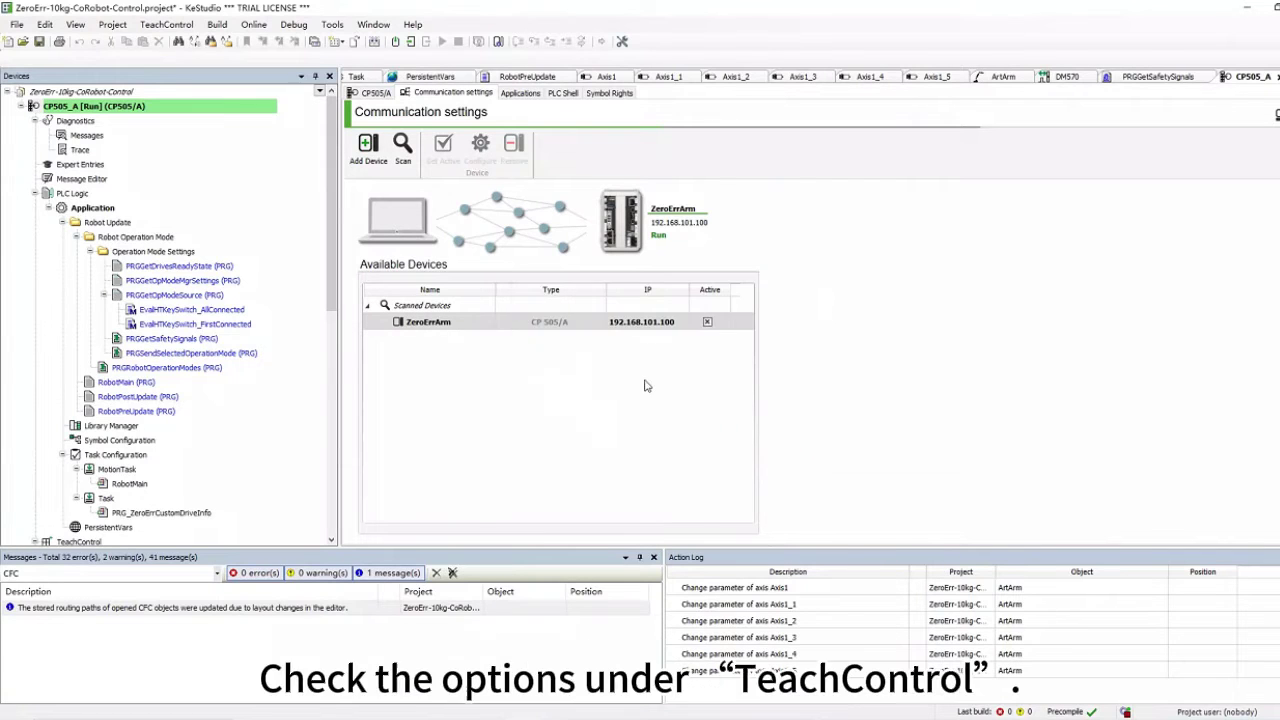
left_click(508, 421)
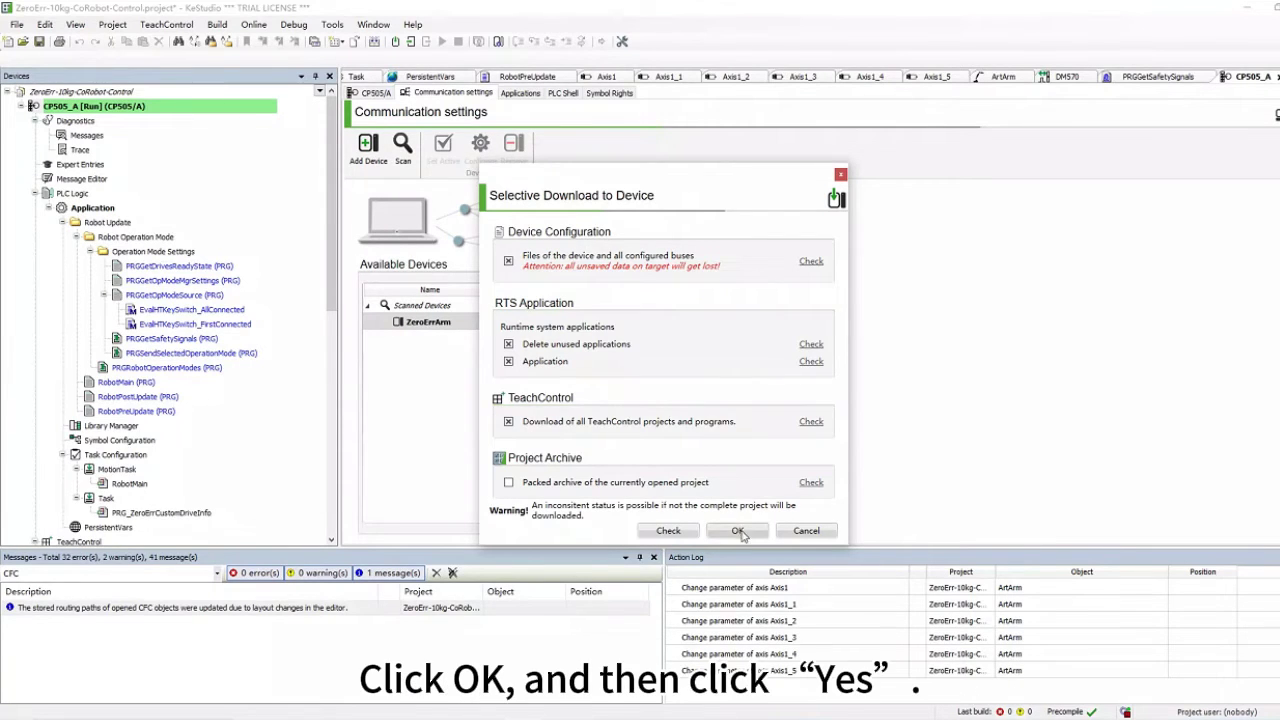